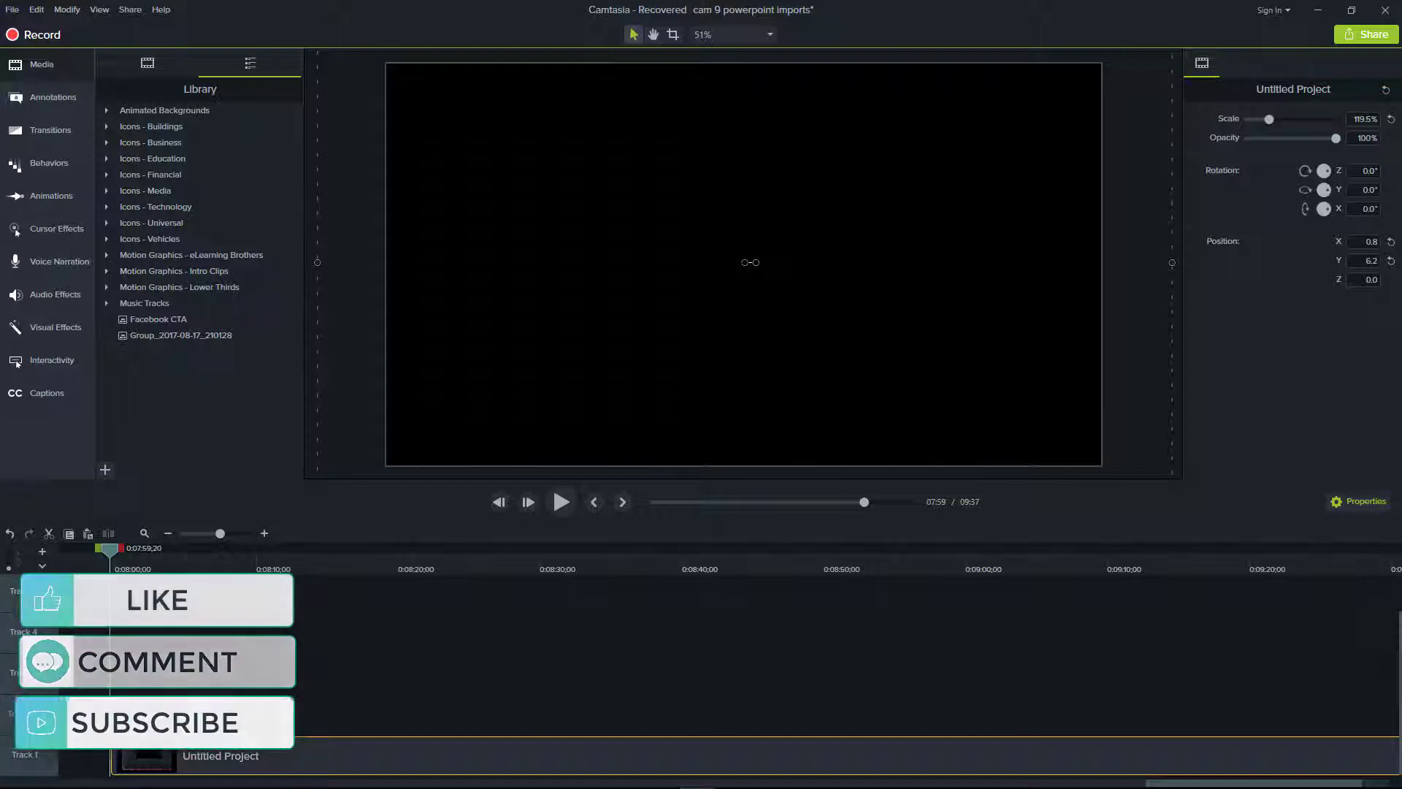
Step: Place the spinningcomputer intro clip on Track 1 and play it to 00:05, showing 'TechSmith Camtasia'
left_click(561, 502)
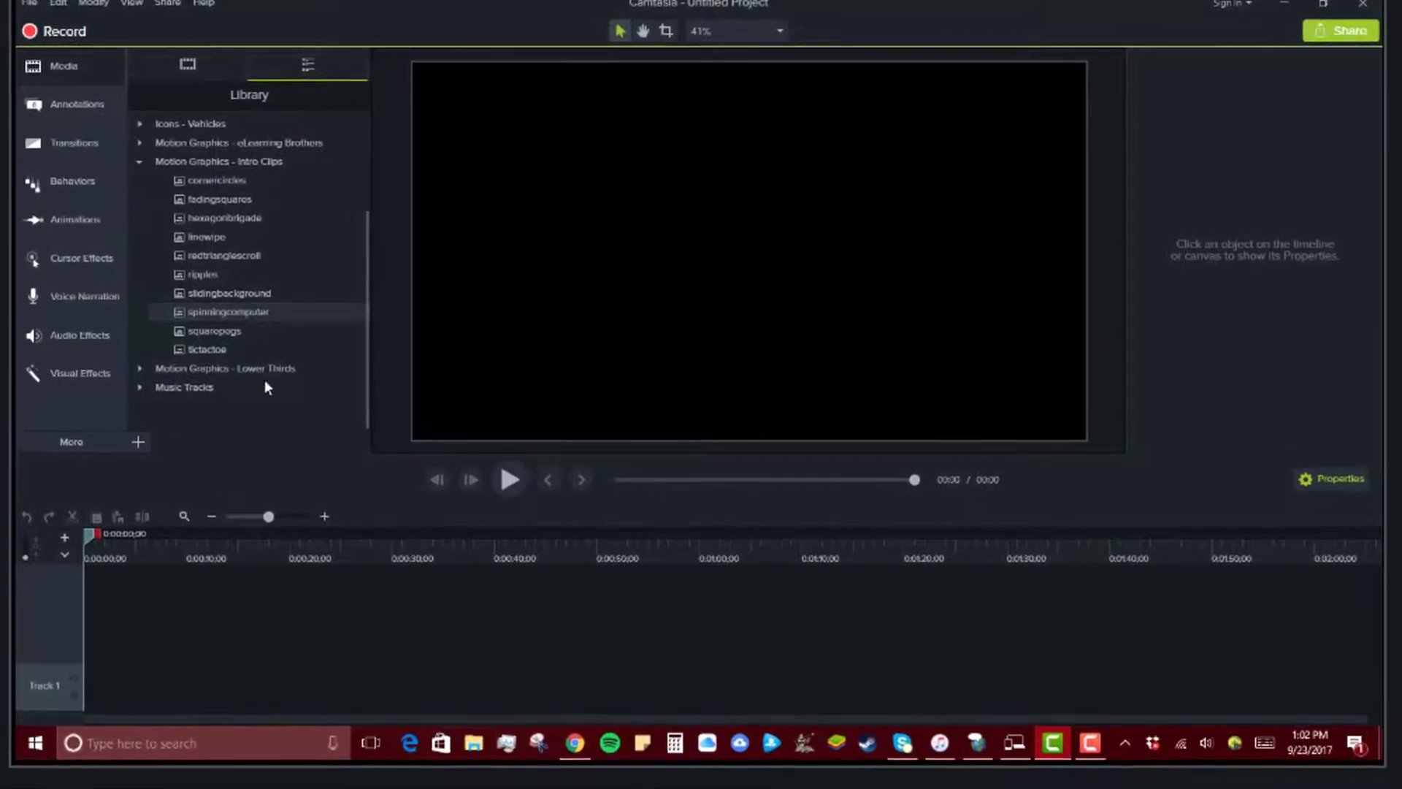
left_click_drag(266, 384, 90, 698)
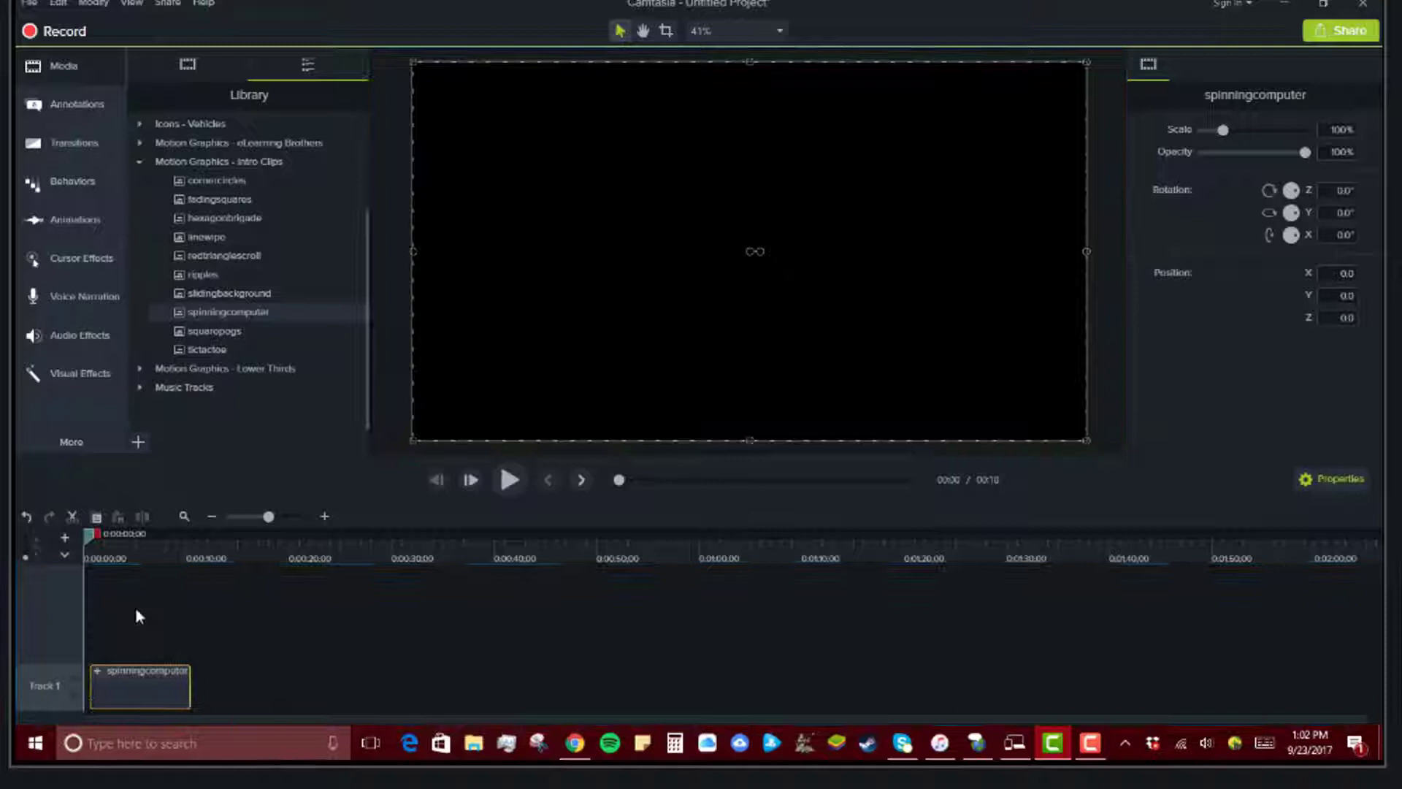
left_click_drag(96, 533, 107, 535)
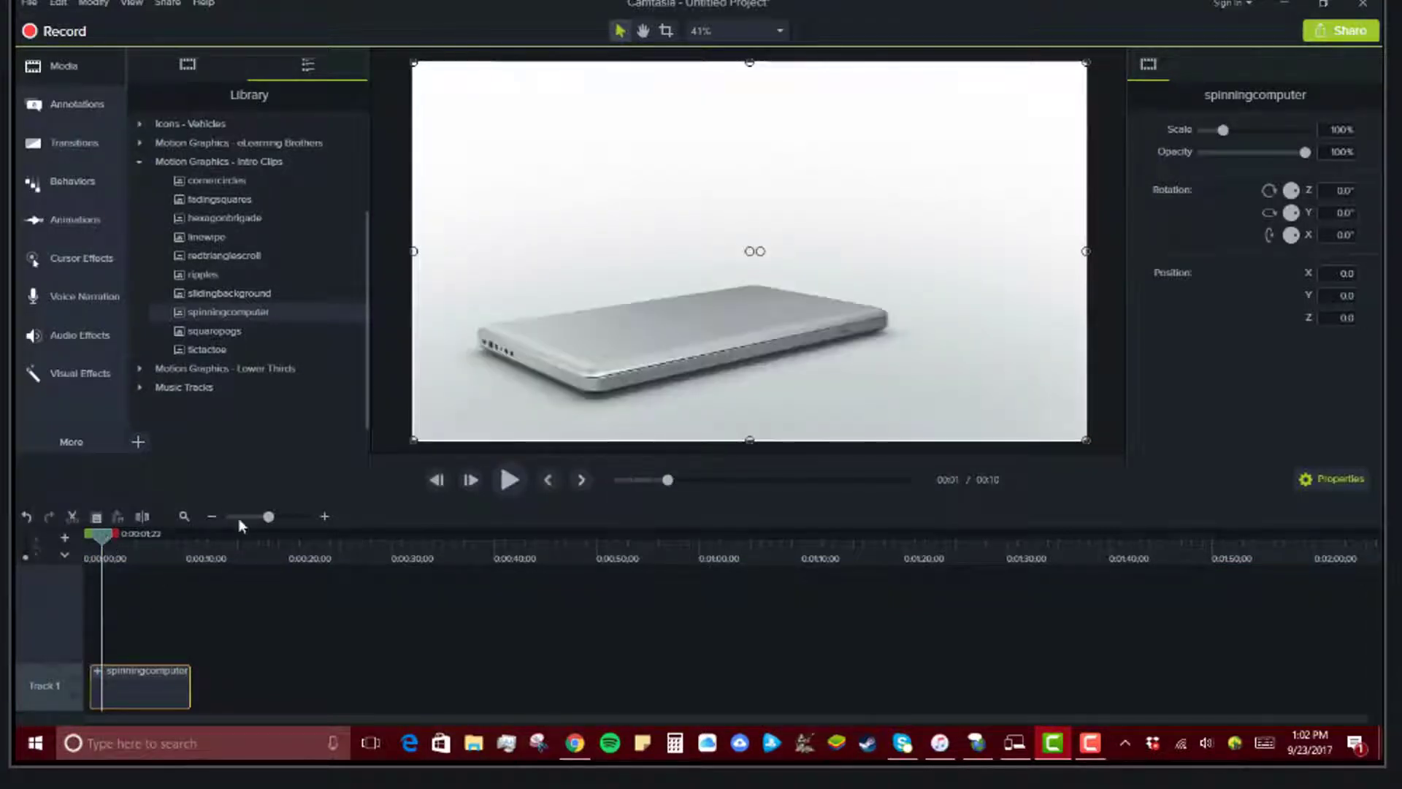
left_click(514, 481)
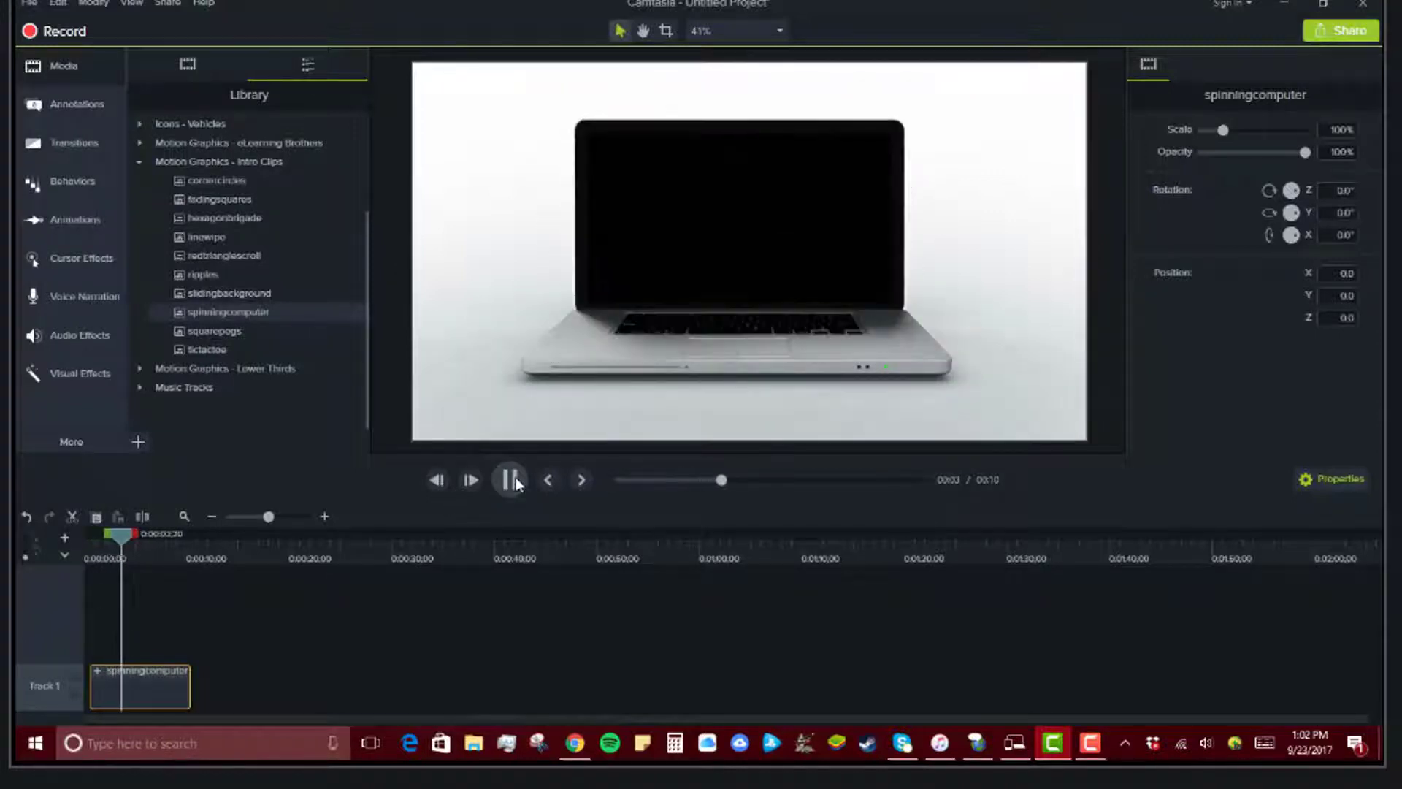
left_click(516, 479)
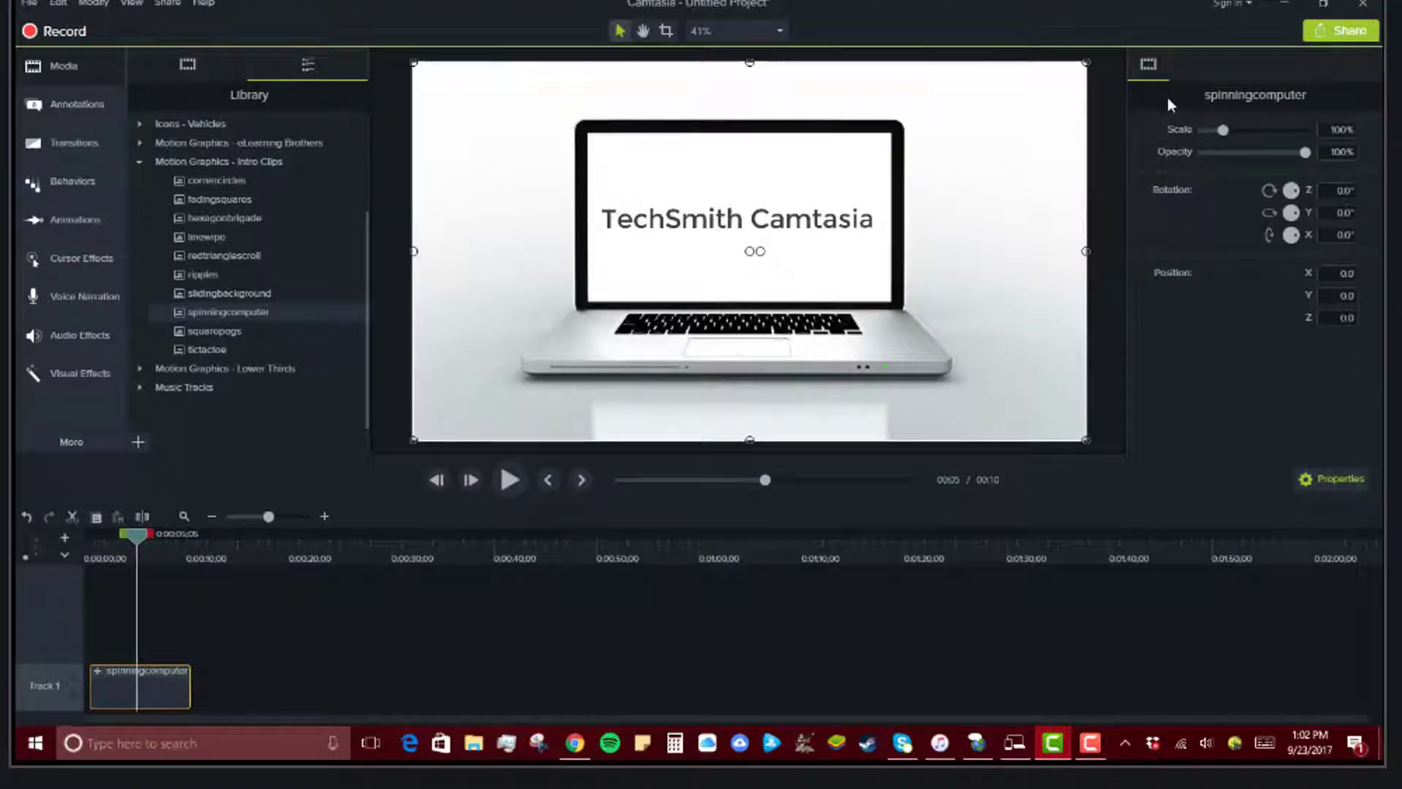
Step: Expand the intro group, select its text callout clip and move the playhead to 00:05
left_click(98, 671)
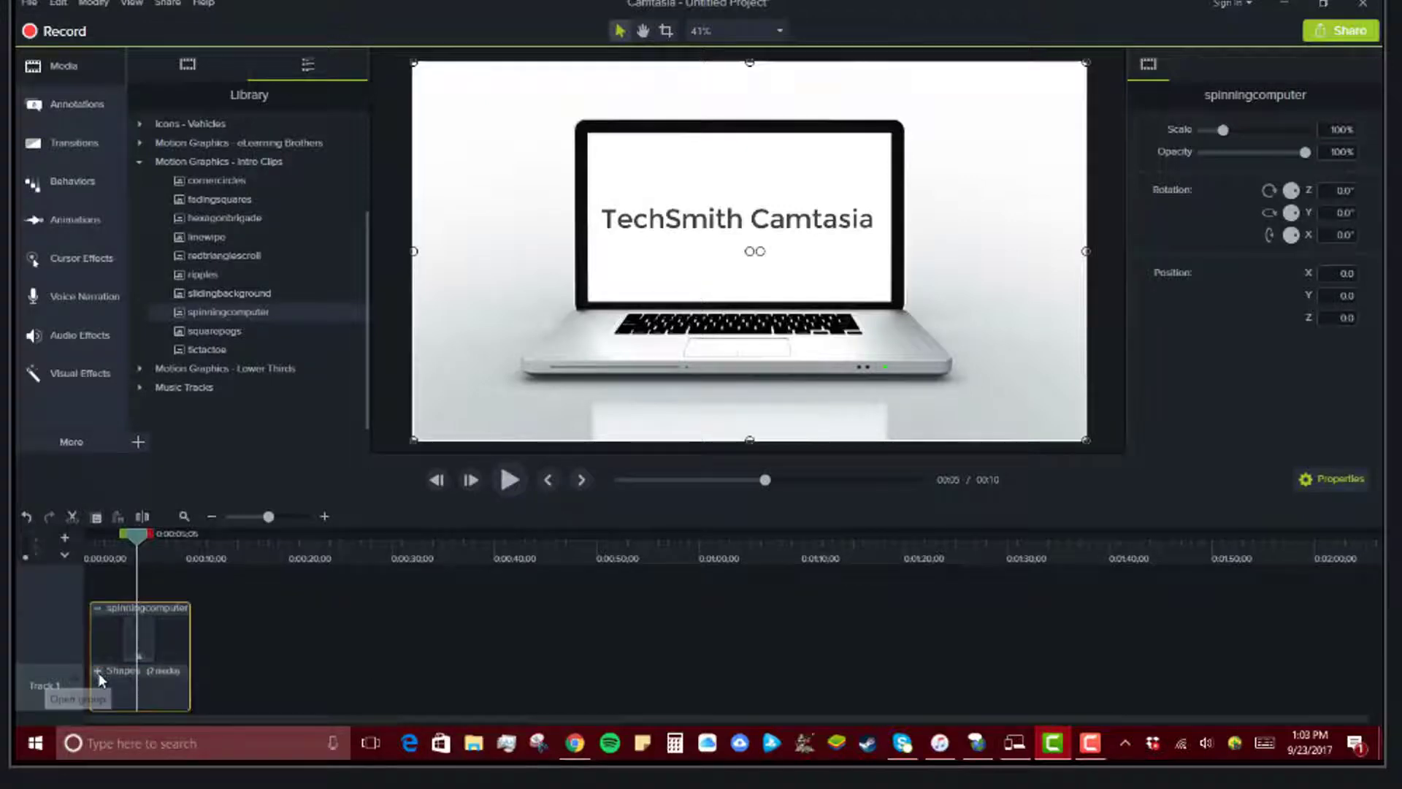
left_click(137, 640)
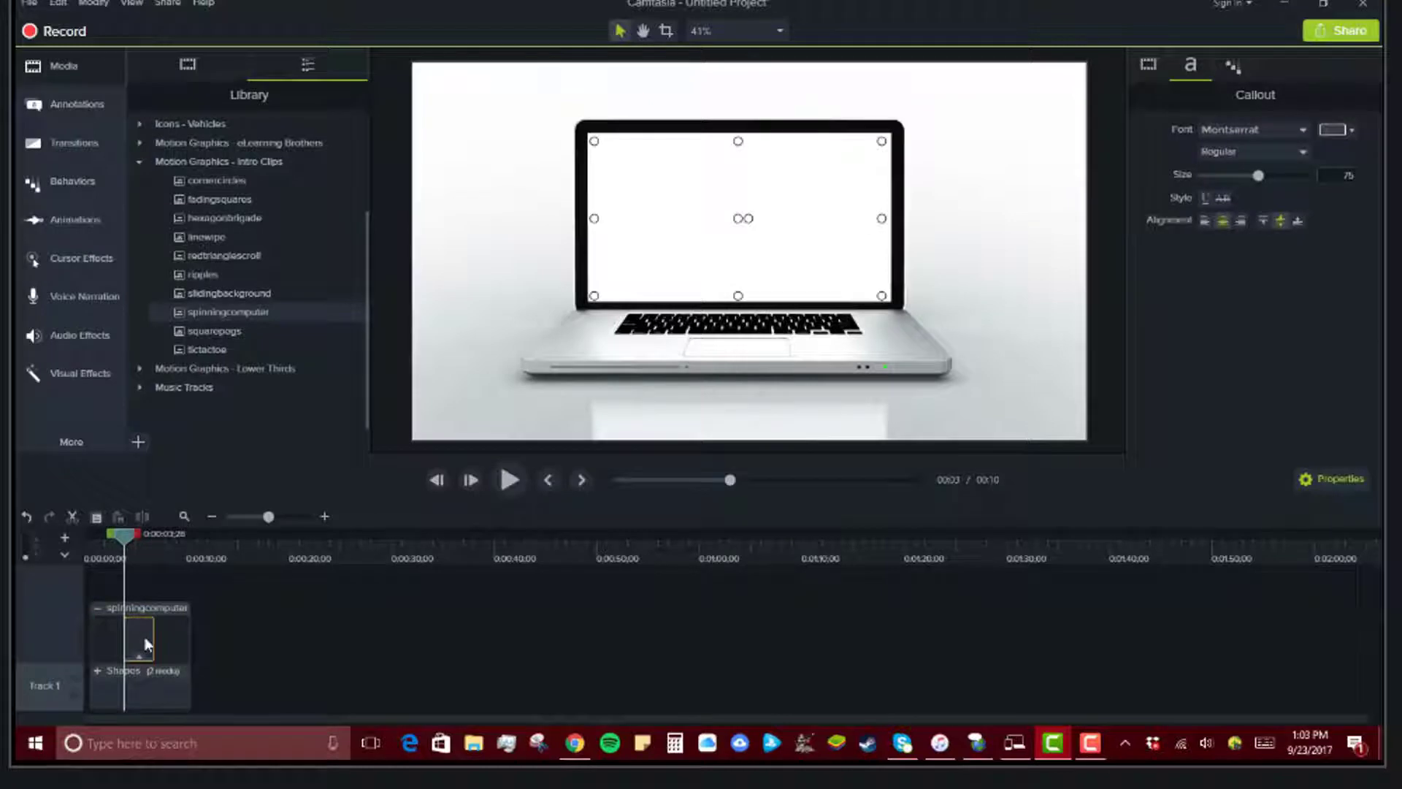
left_click_drag(137, 541, 151, 549)
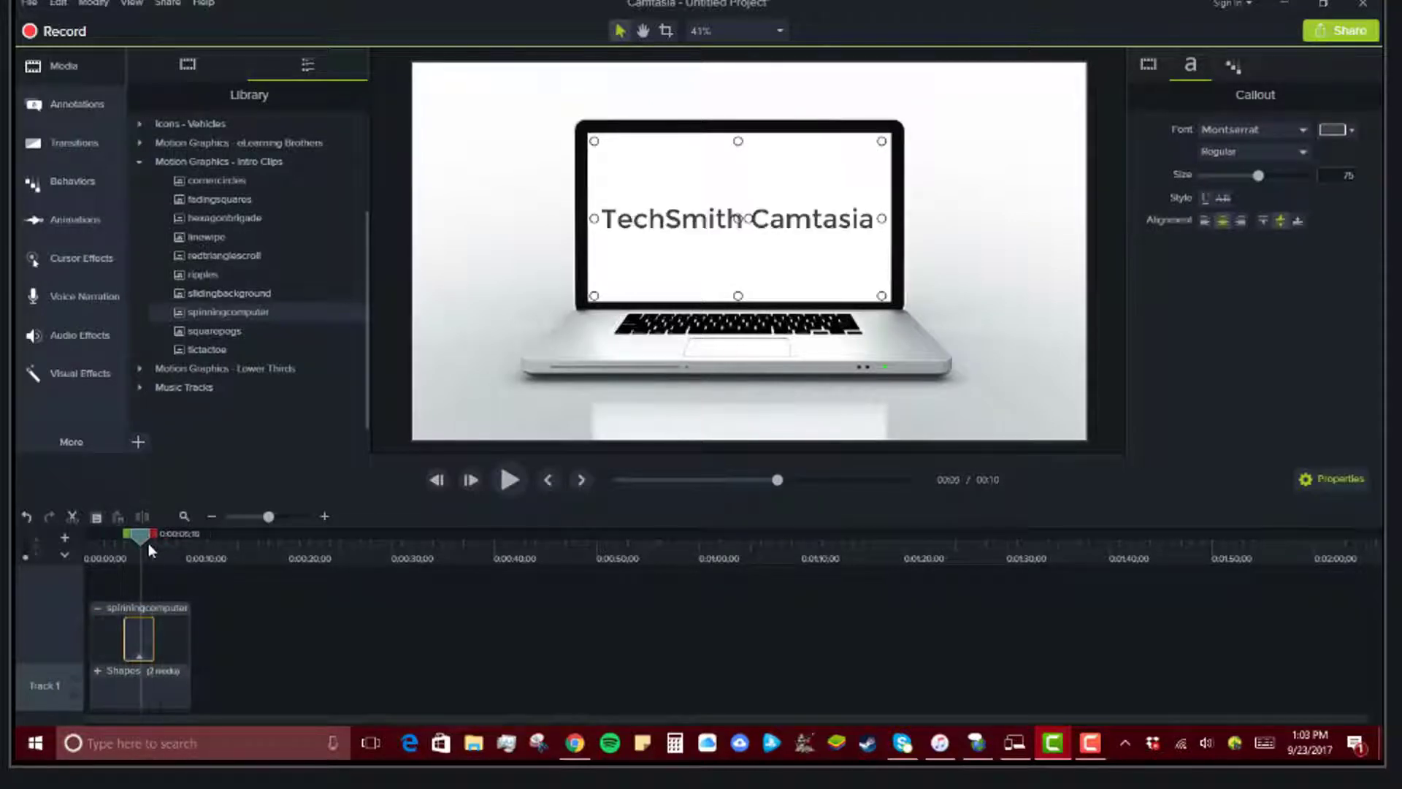
Step: Replace the laptop text with the presenter's name followed by 'Video Strategist'
left_click(673, 219)
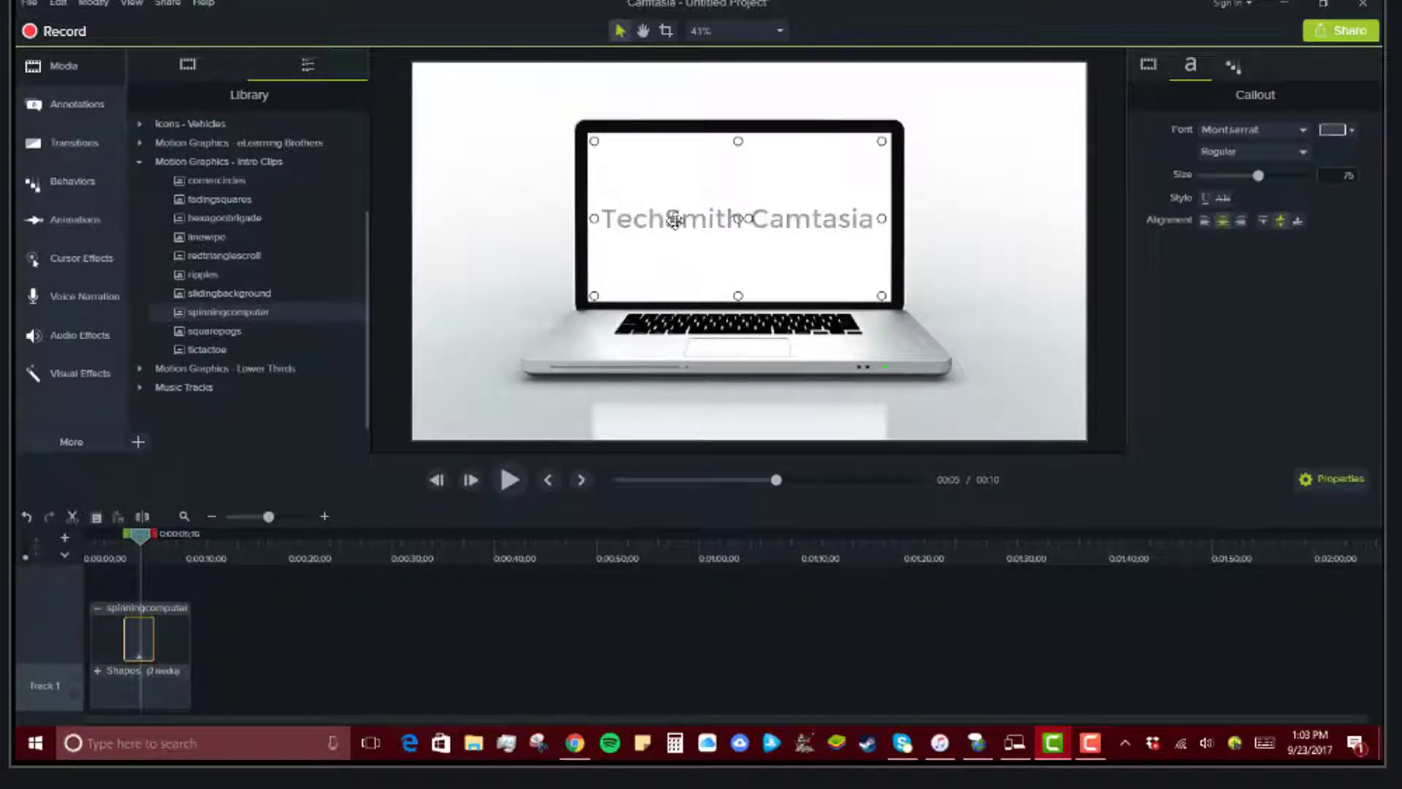
type("Eds")
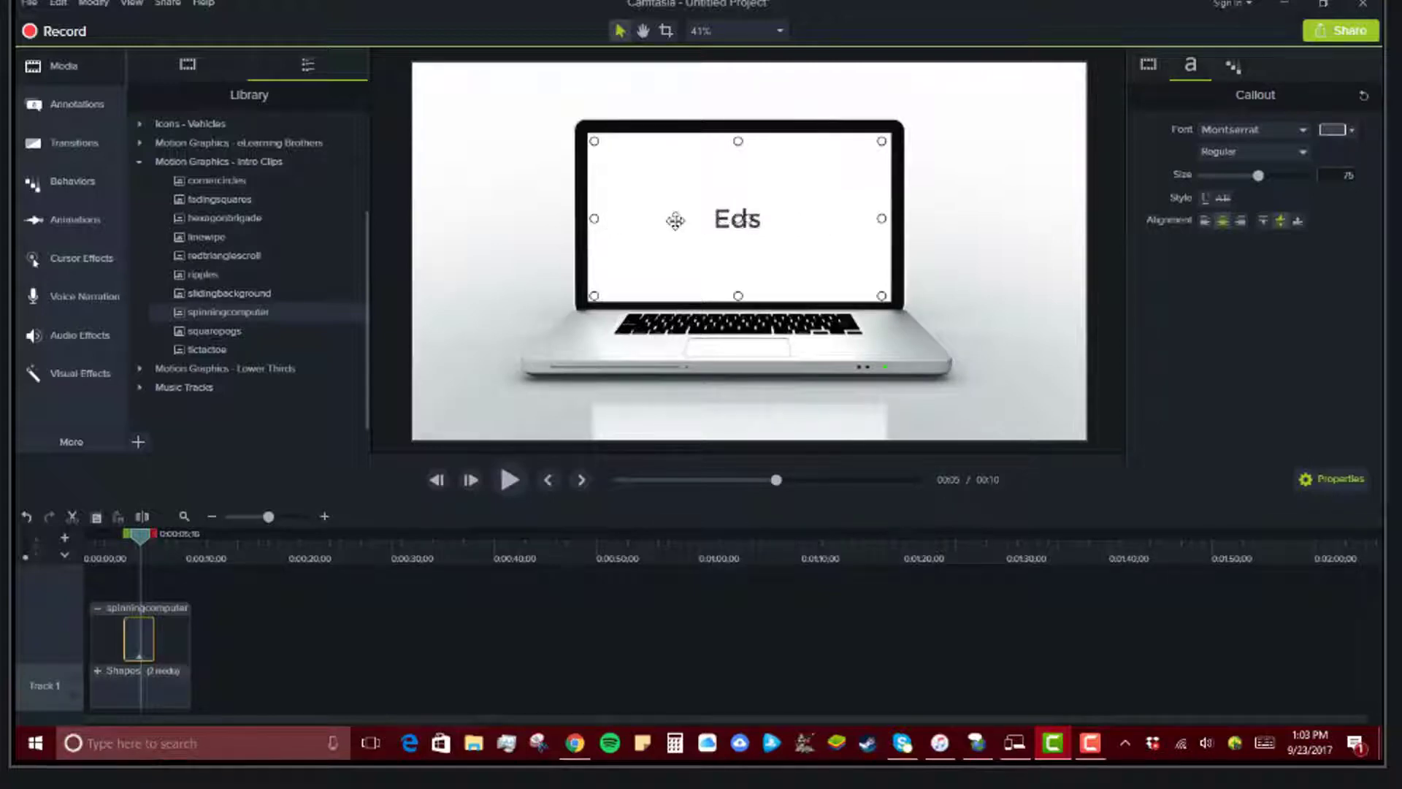
key("BackSpace")
type("ie Cl")
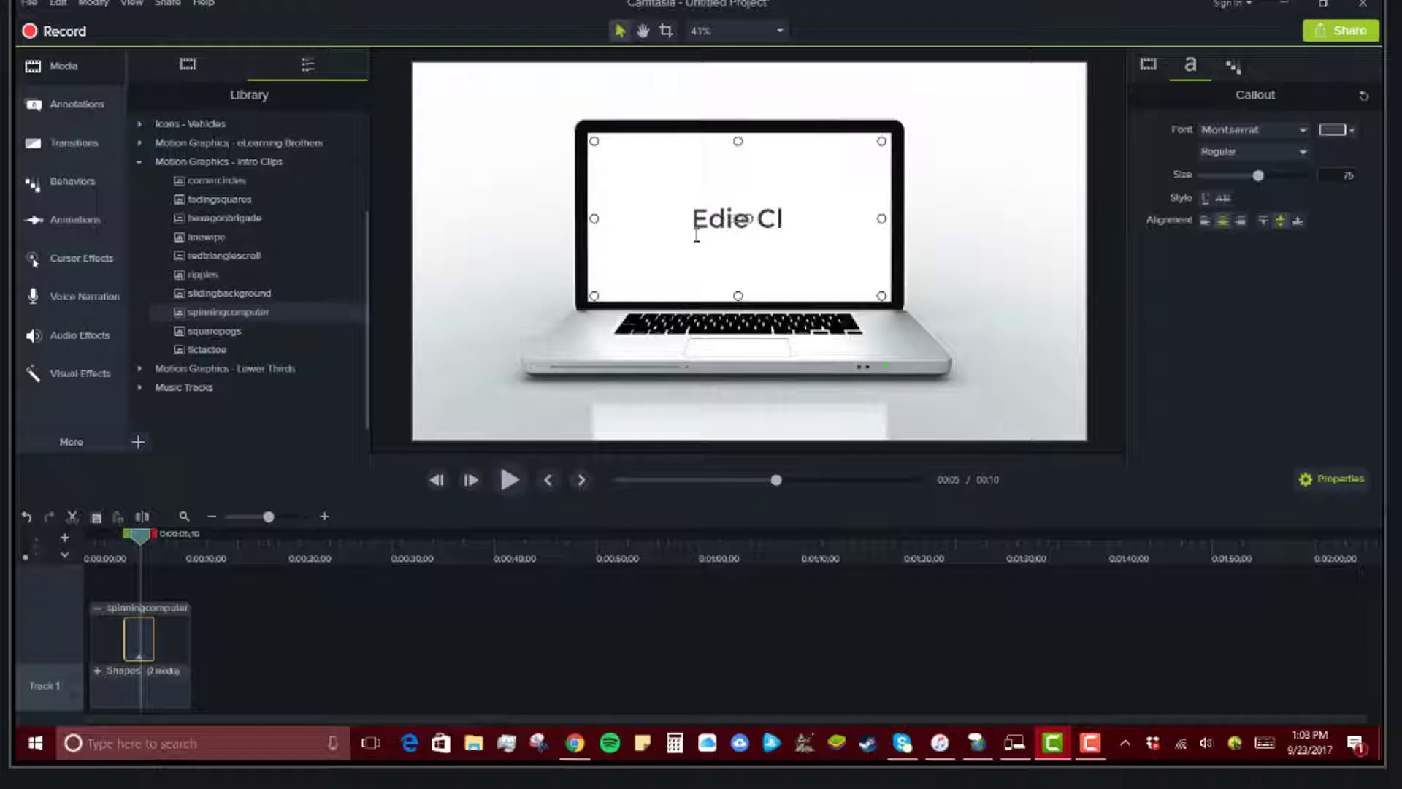
type("arke")
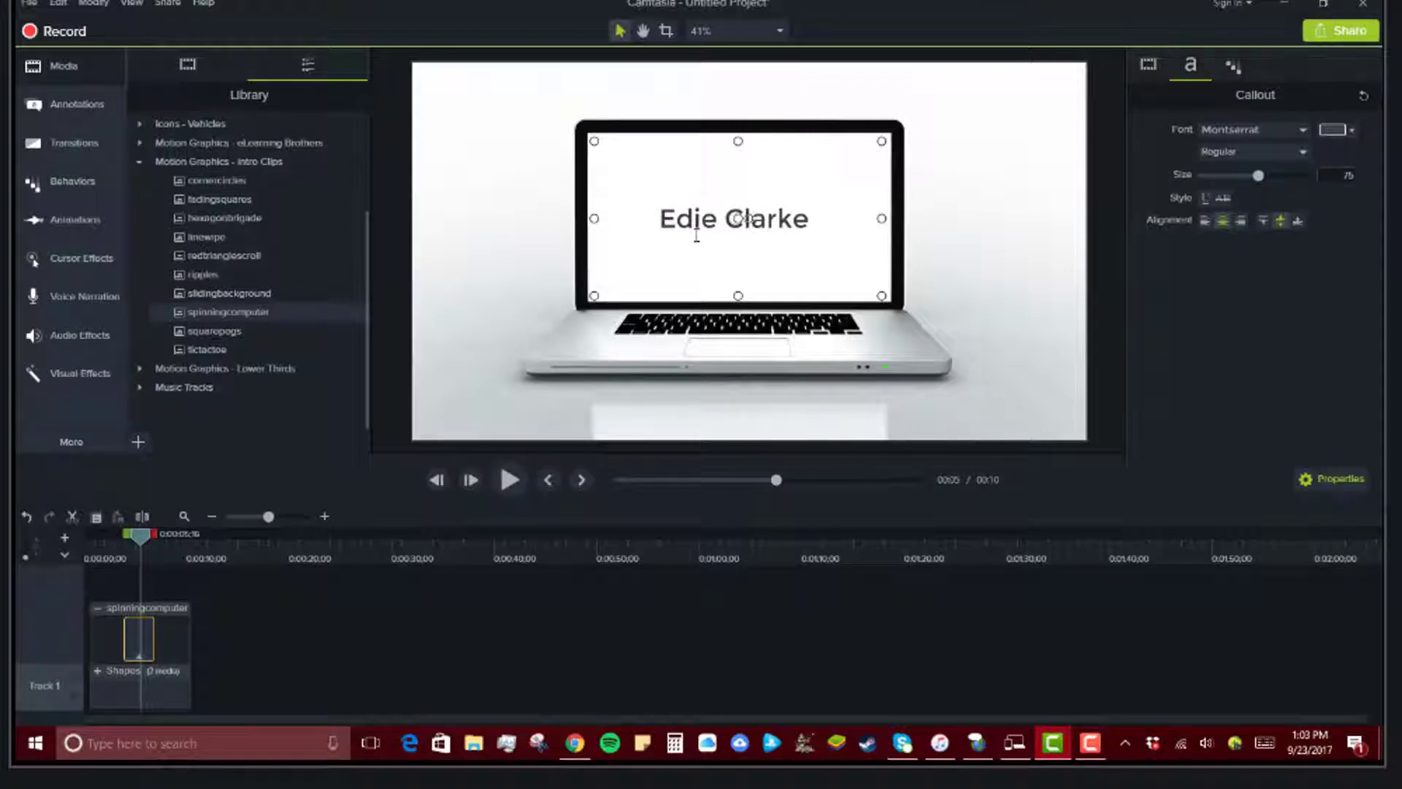
type(" Video")
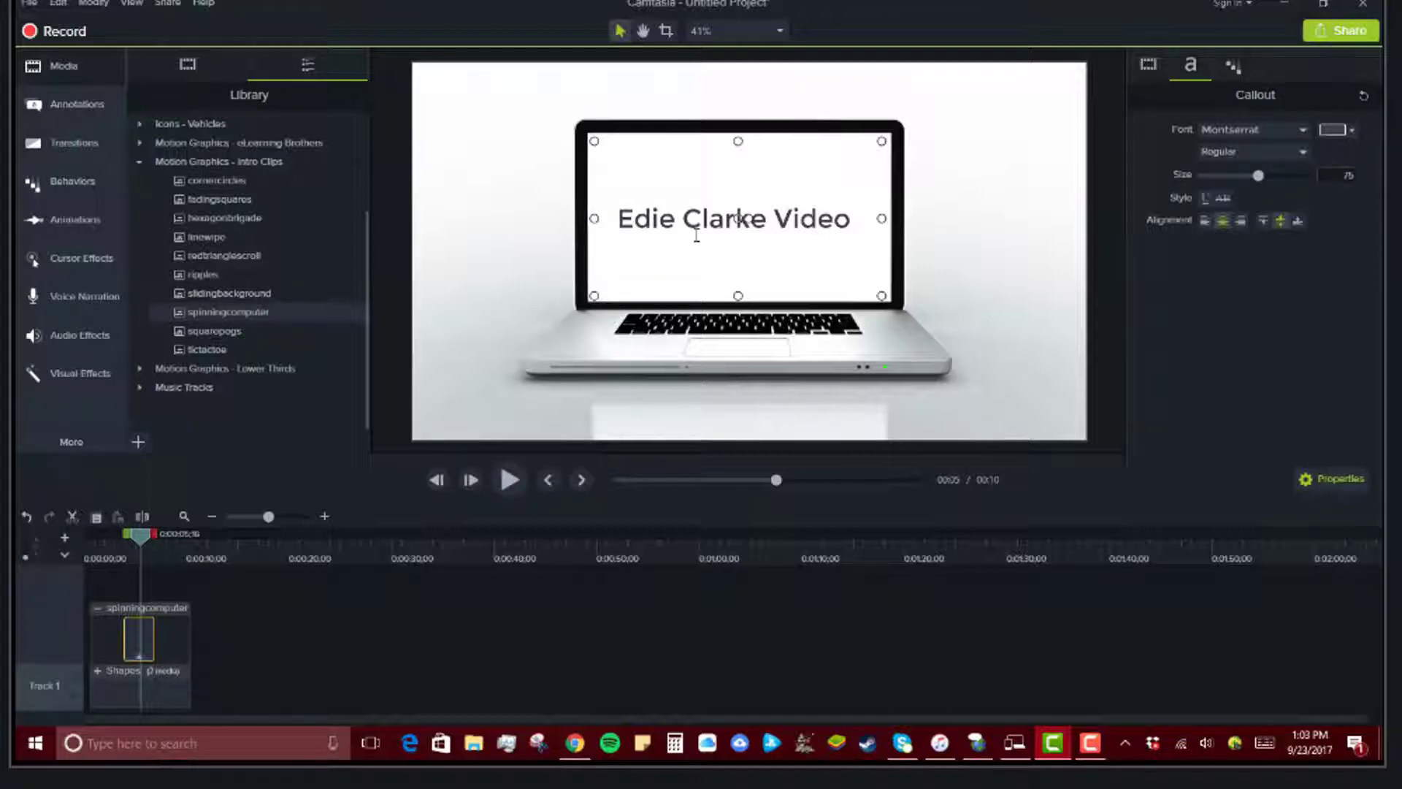
type("S")
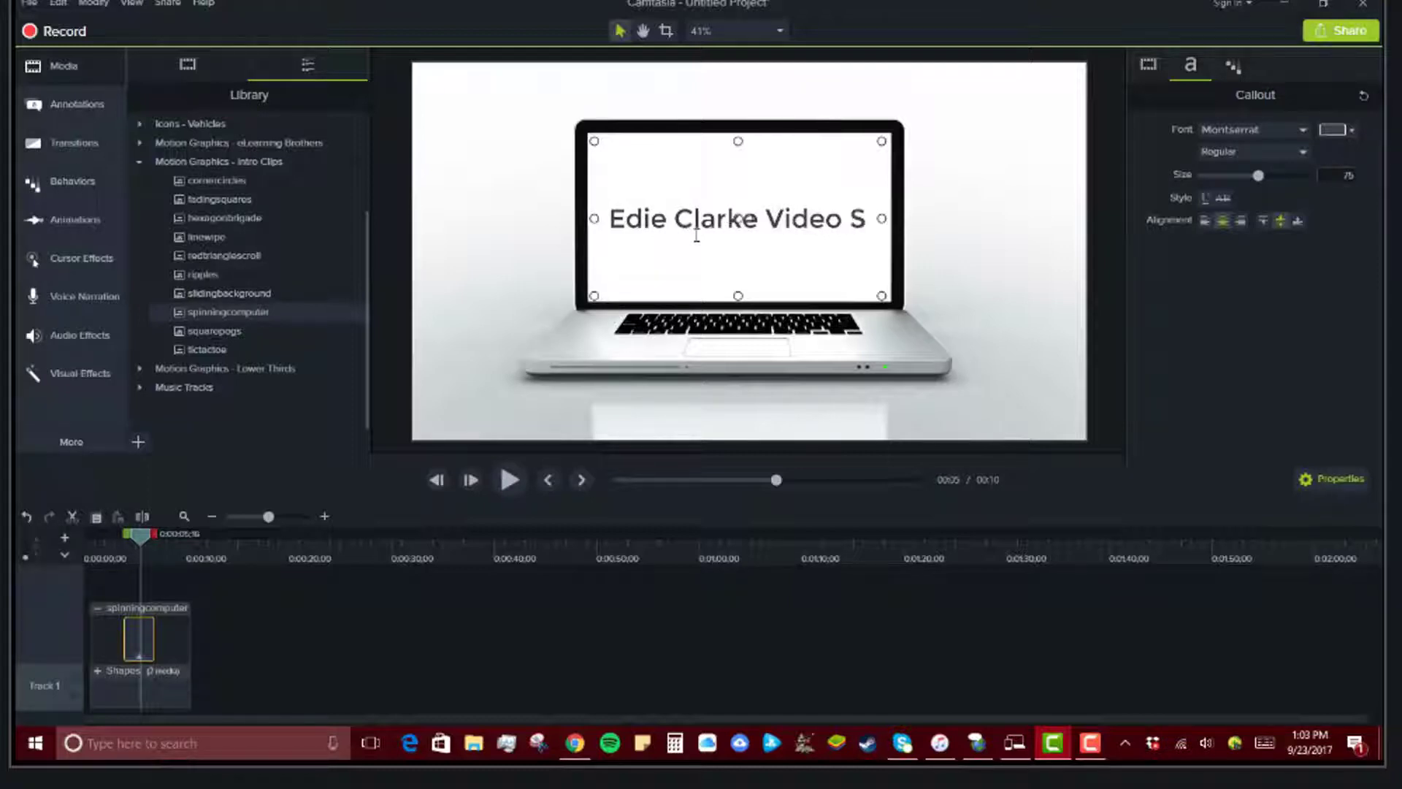
type("trate")
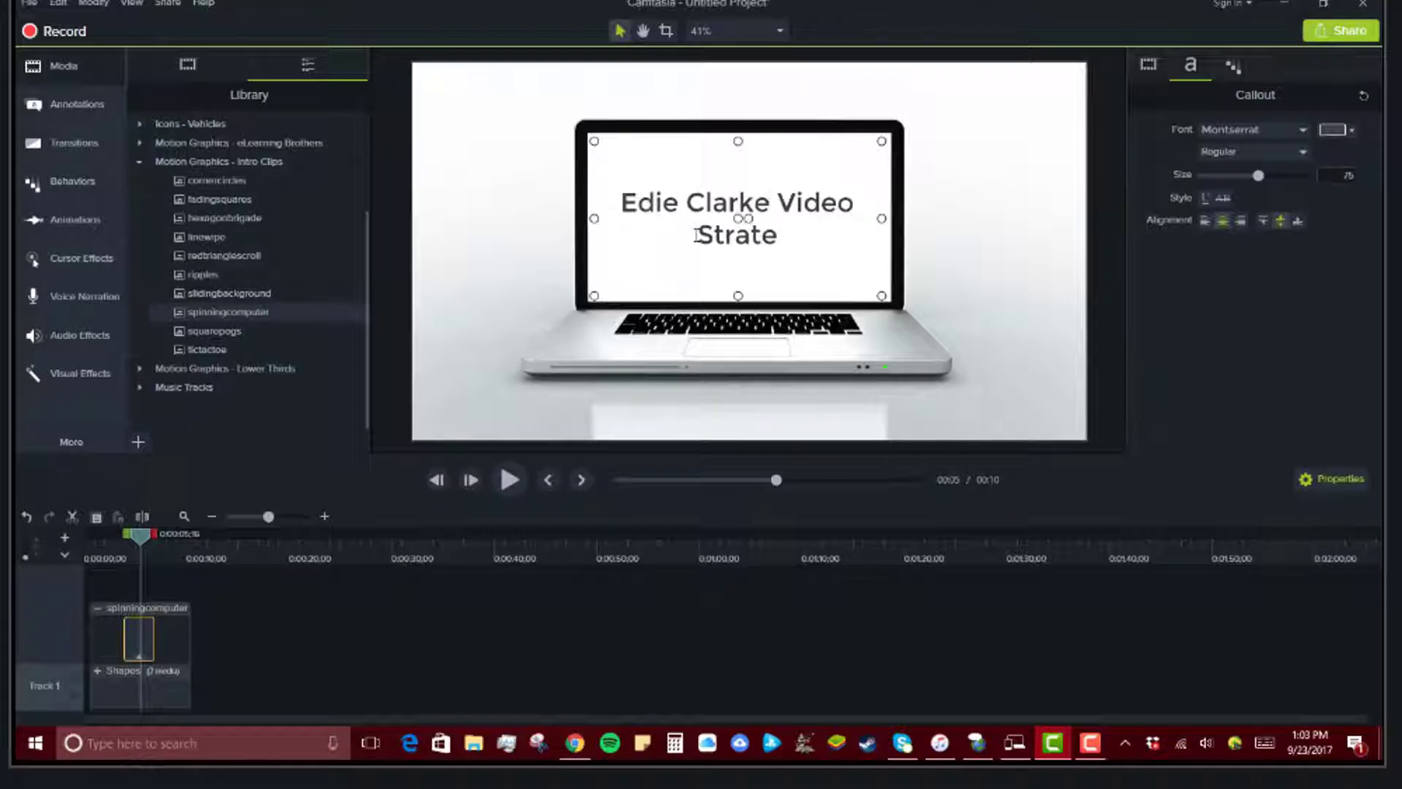
type("gist")
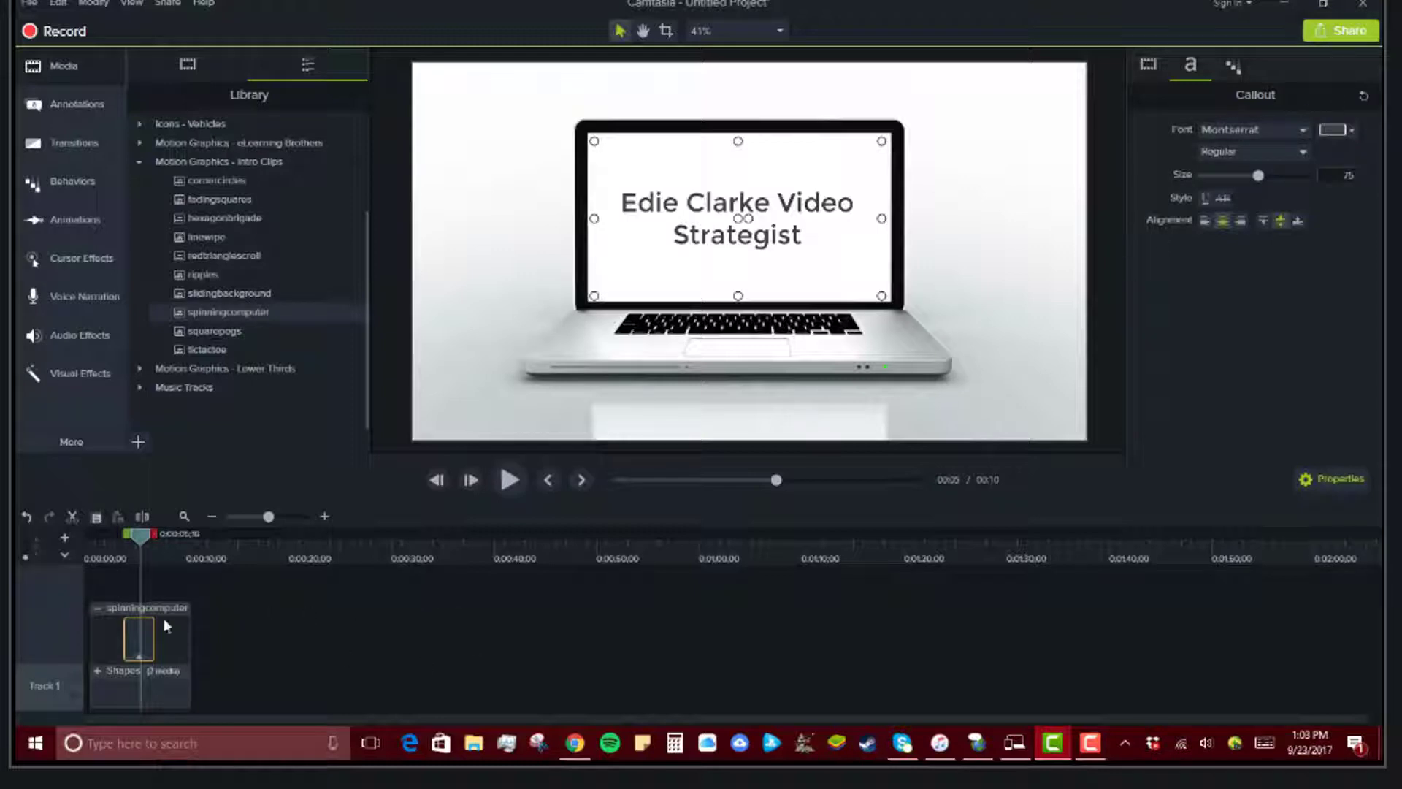
Step: Drag spinningcomputer-91 from Motion Graphics - Intro Clips onto Track 2 above the project clip
left_click(96, 672)
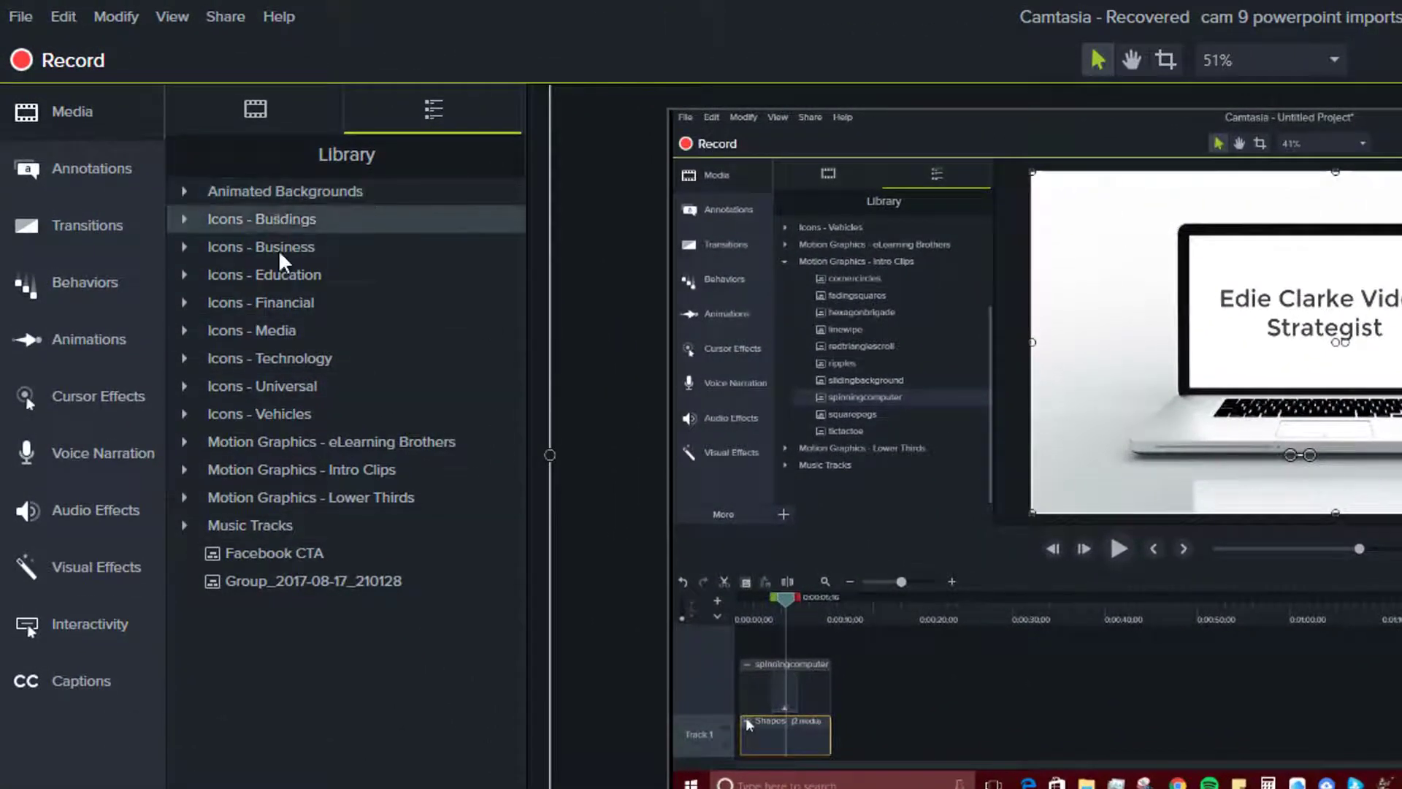
left_click(184, 471)
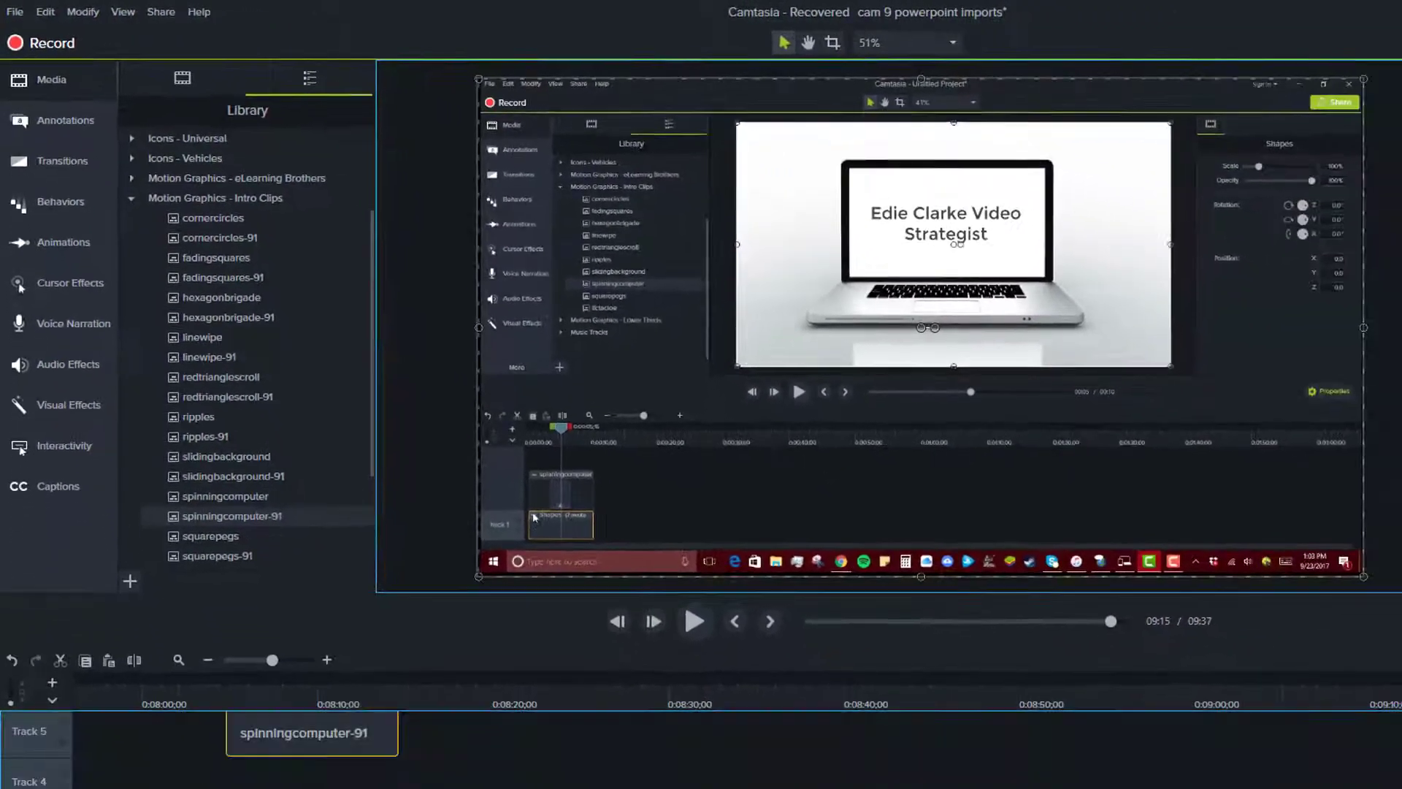
left_click_drag(311, 732, 146, 788)
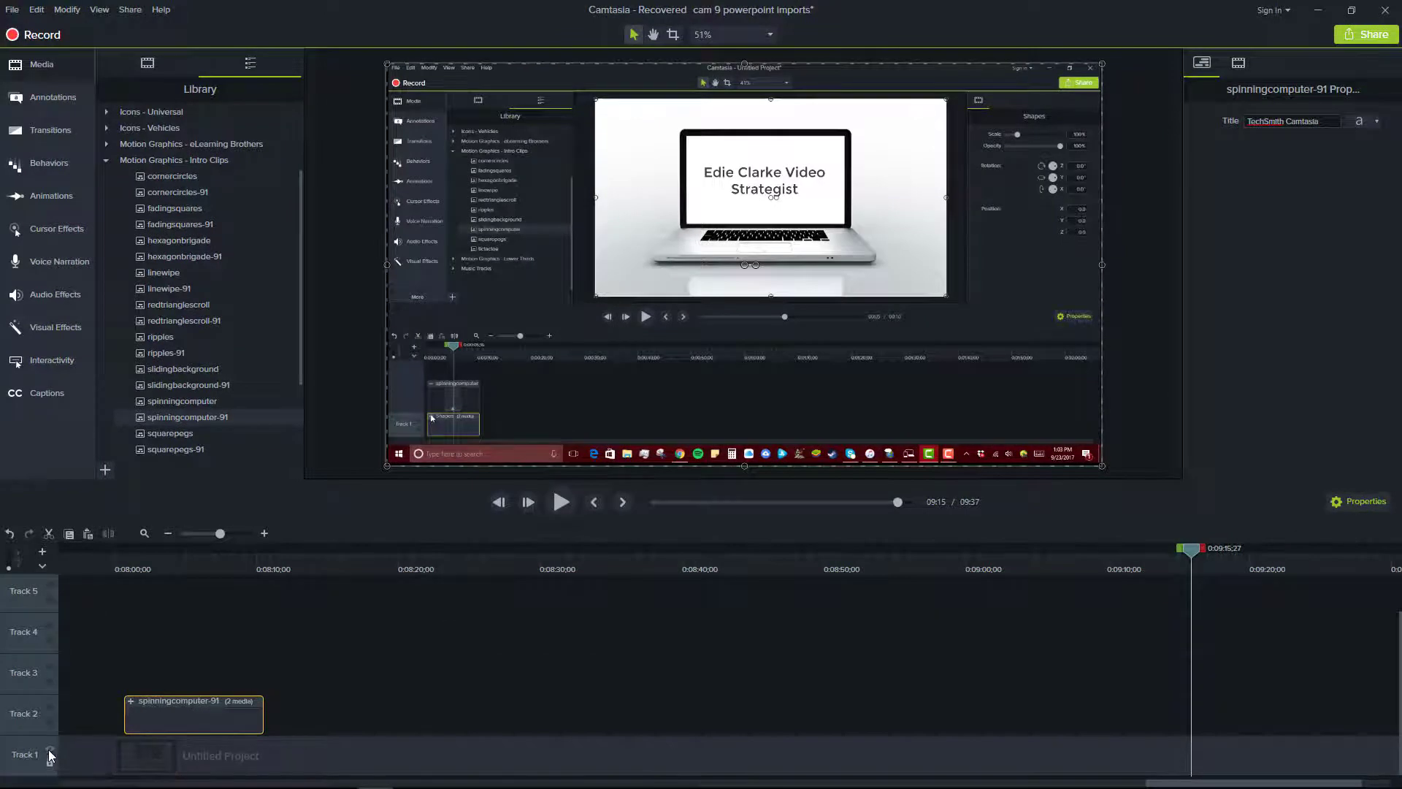
Step: Hide Track 1, play spinningcomputer-91 until its title appears, and review its Visual and Title properties
left_click(49, 749)
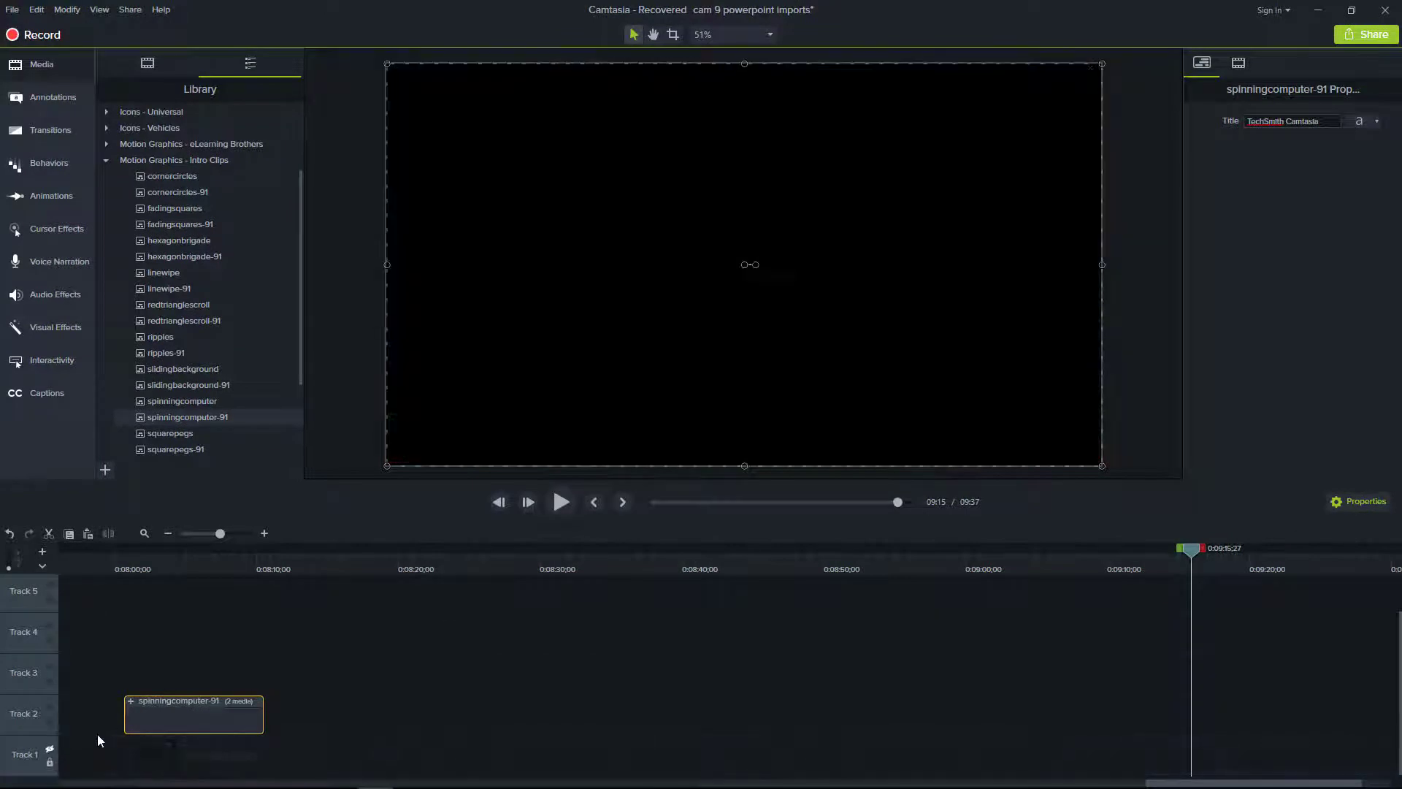
left_click(135, 563)
left_click(121, 560)
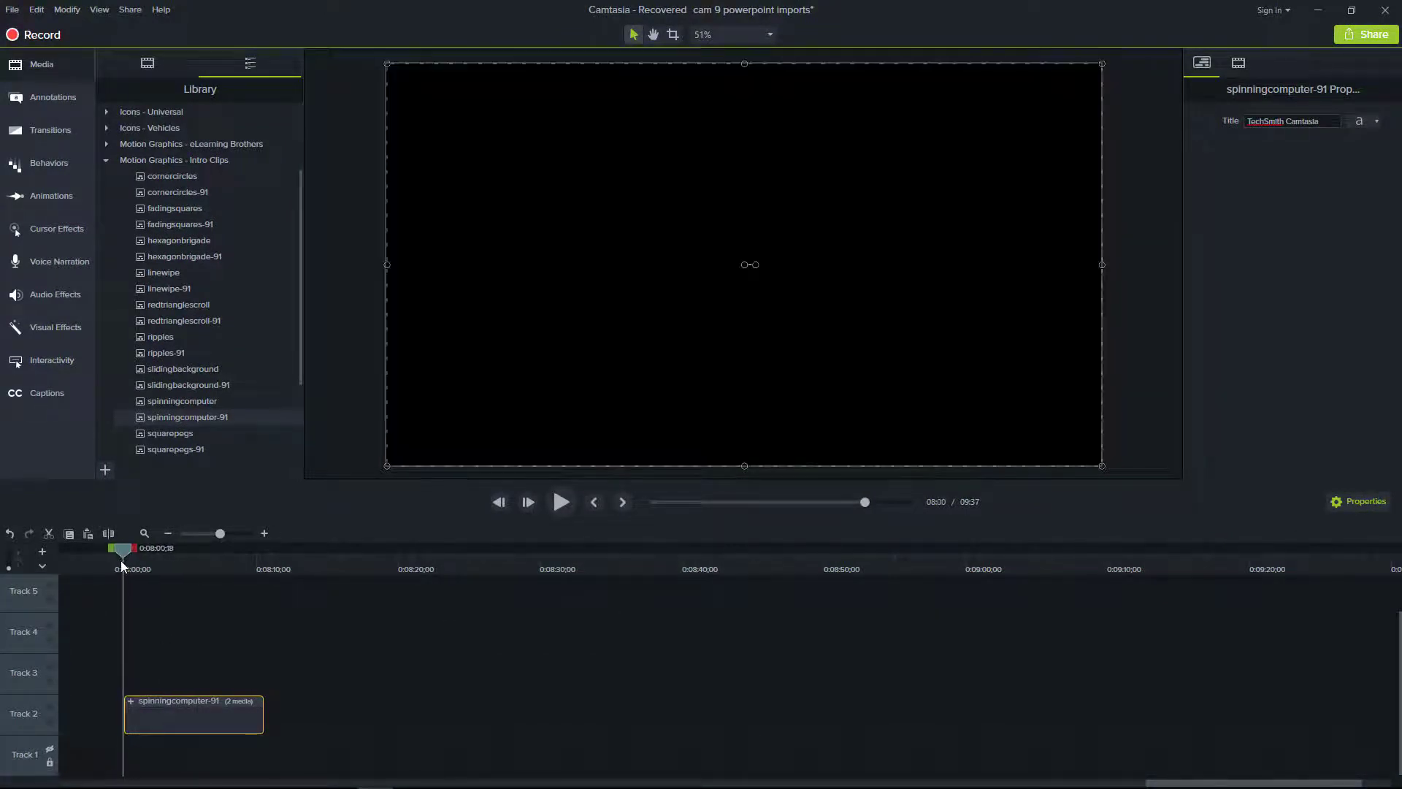
left_click(562, 501)
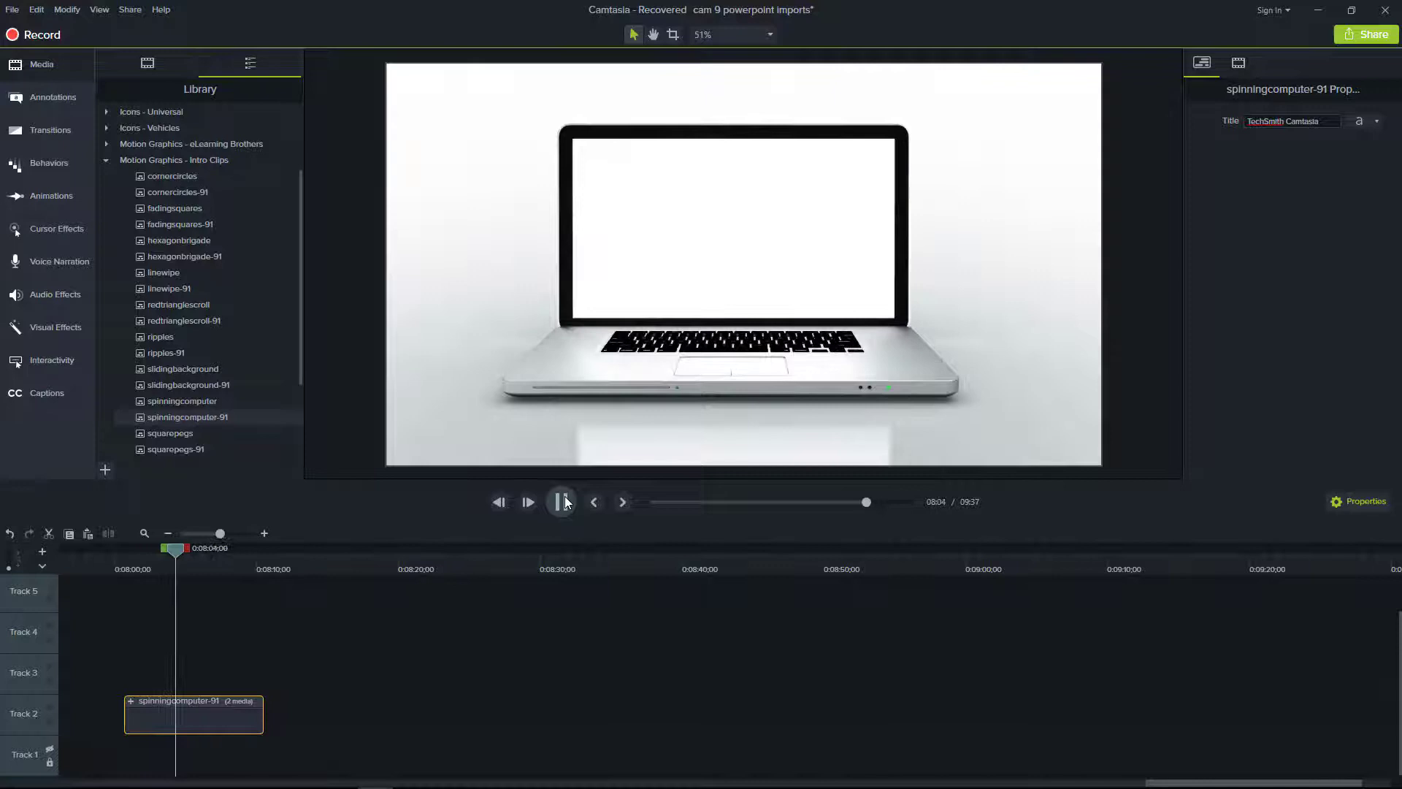
left_click(565, 500)
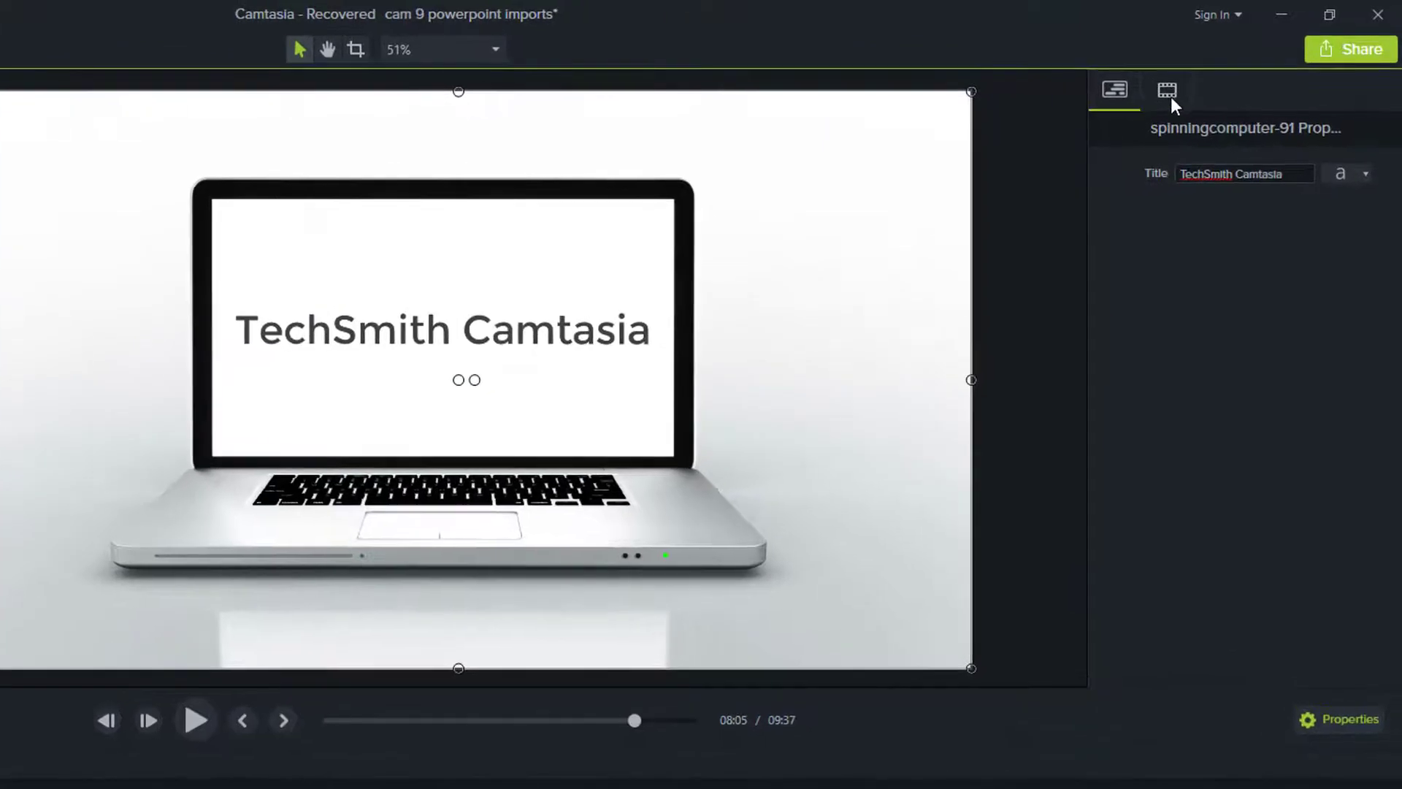
left_click(1199, 76)
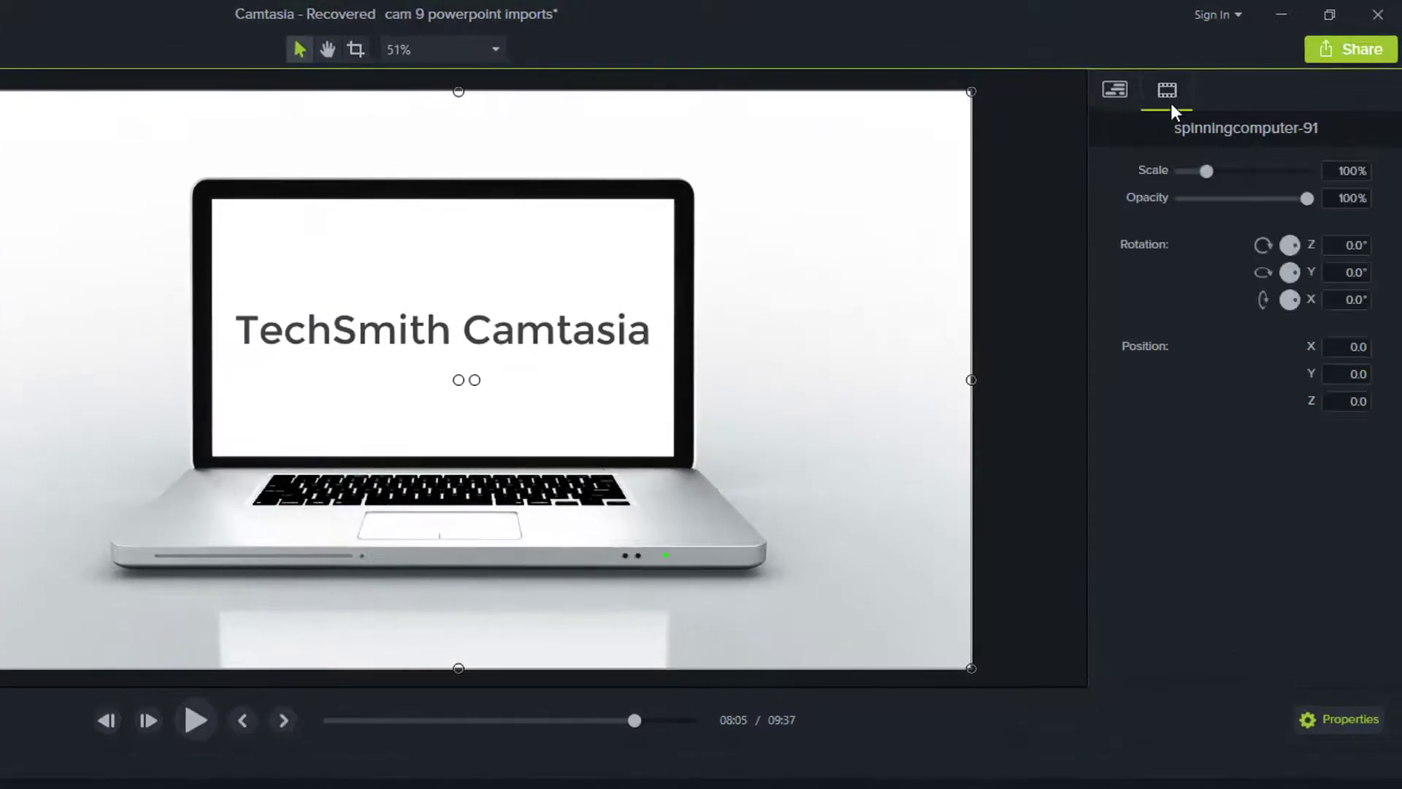
left_click(1113, 91)
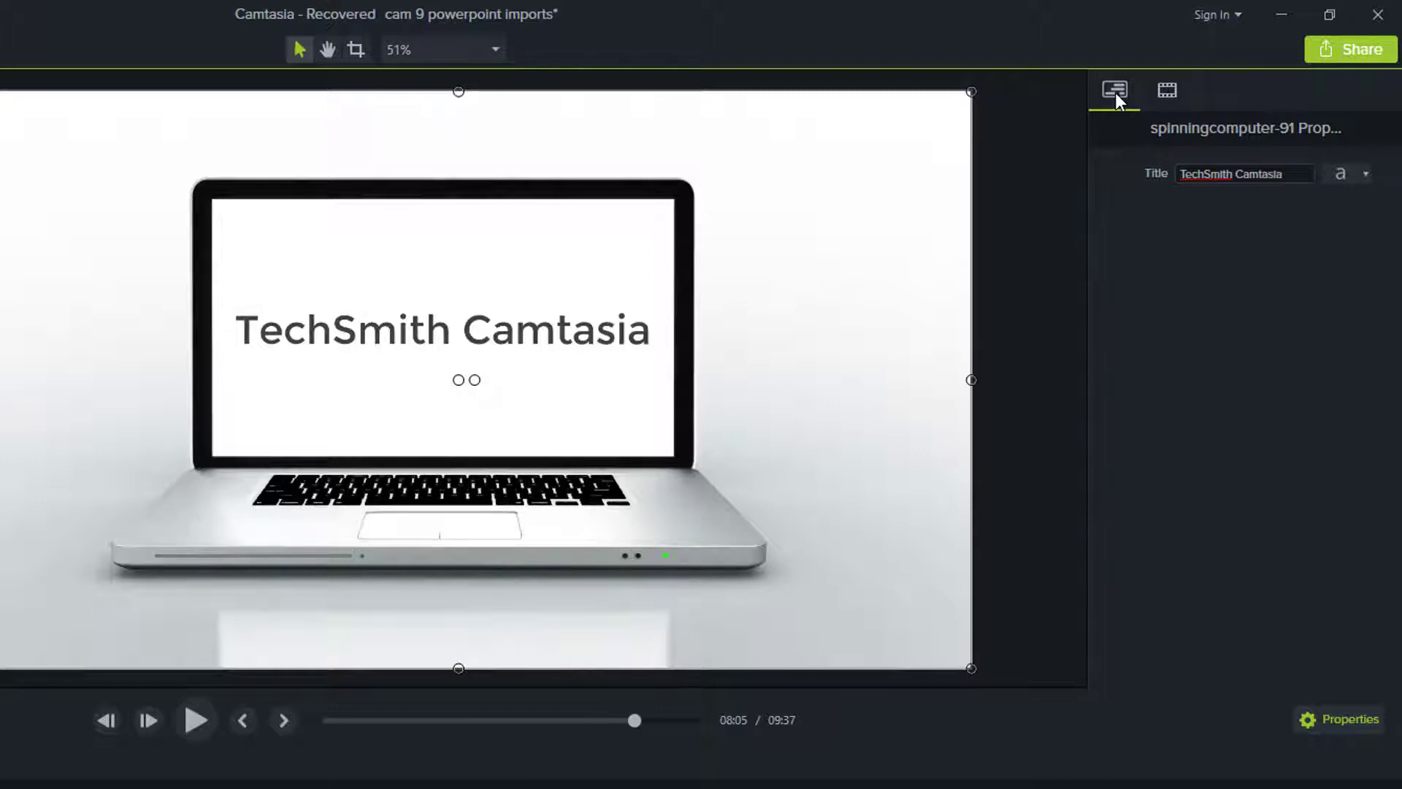
Step: Change the clip's Title property to the presenter's name plus 'Video Strategist'
left_click(1285, 174)
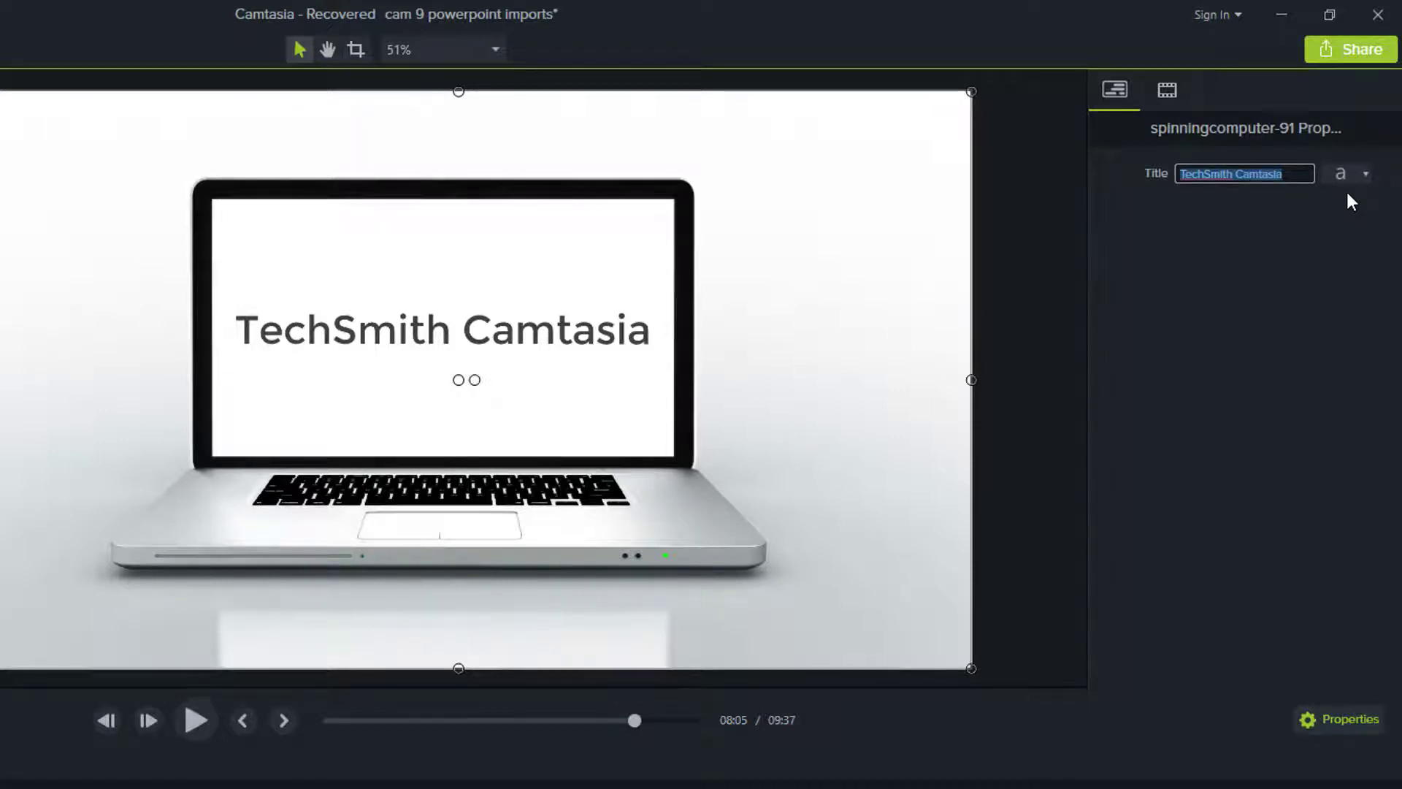
type("Edie")
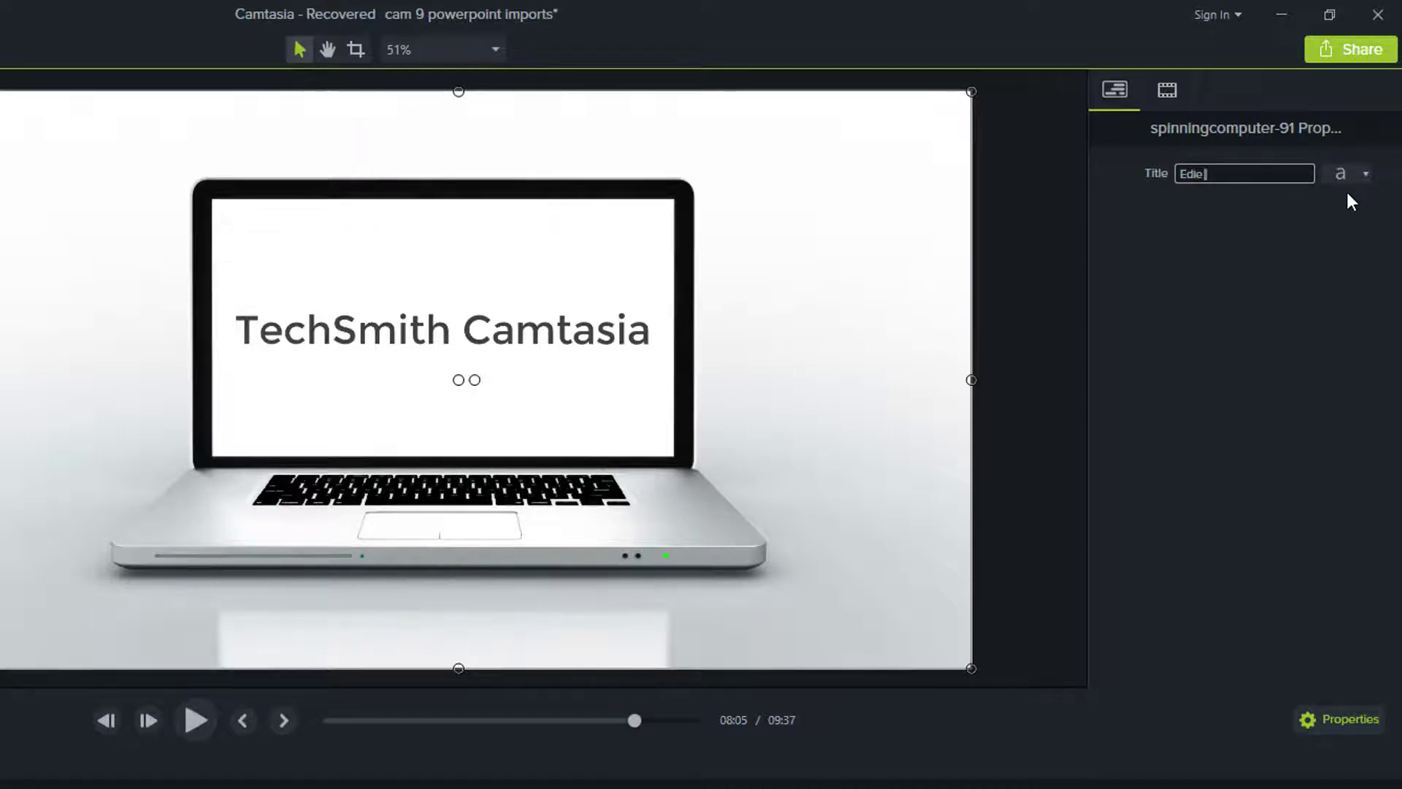
type(" Clarke Video Strategist")
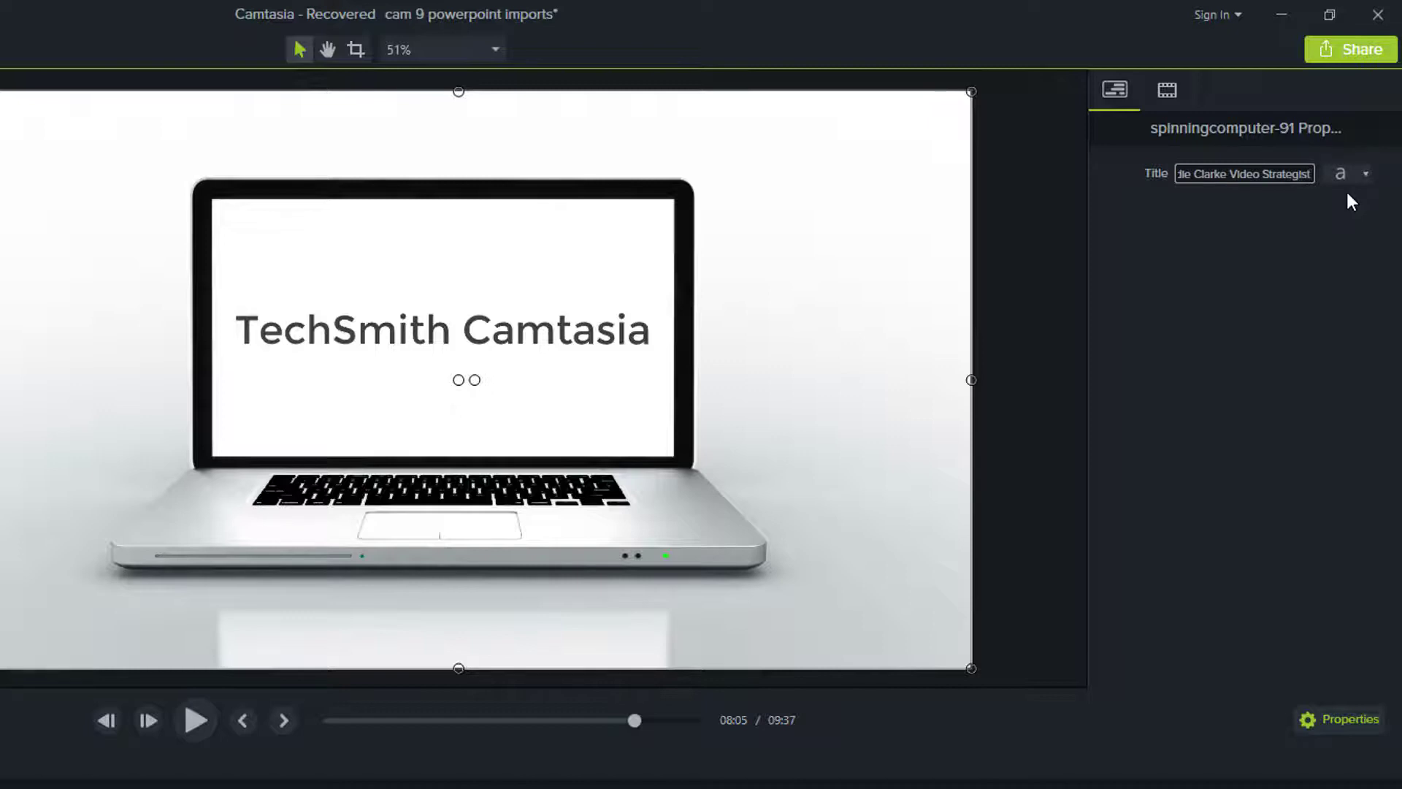
key("Return")
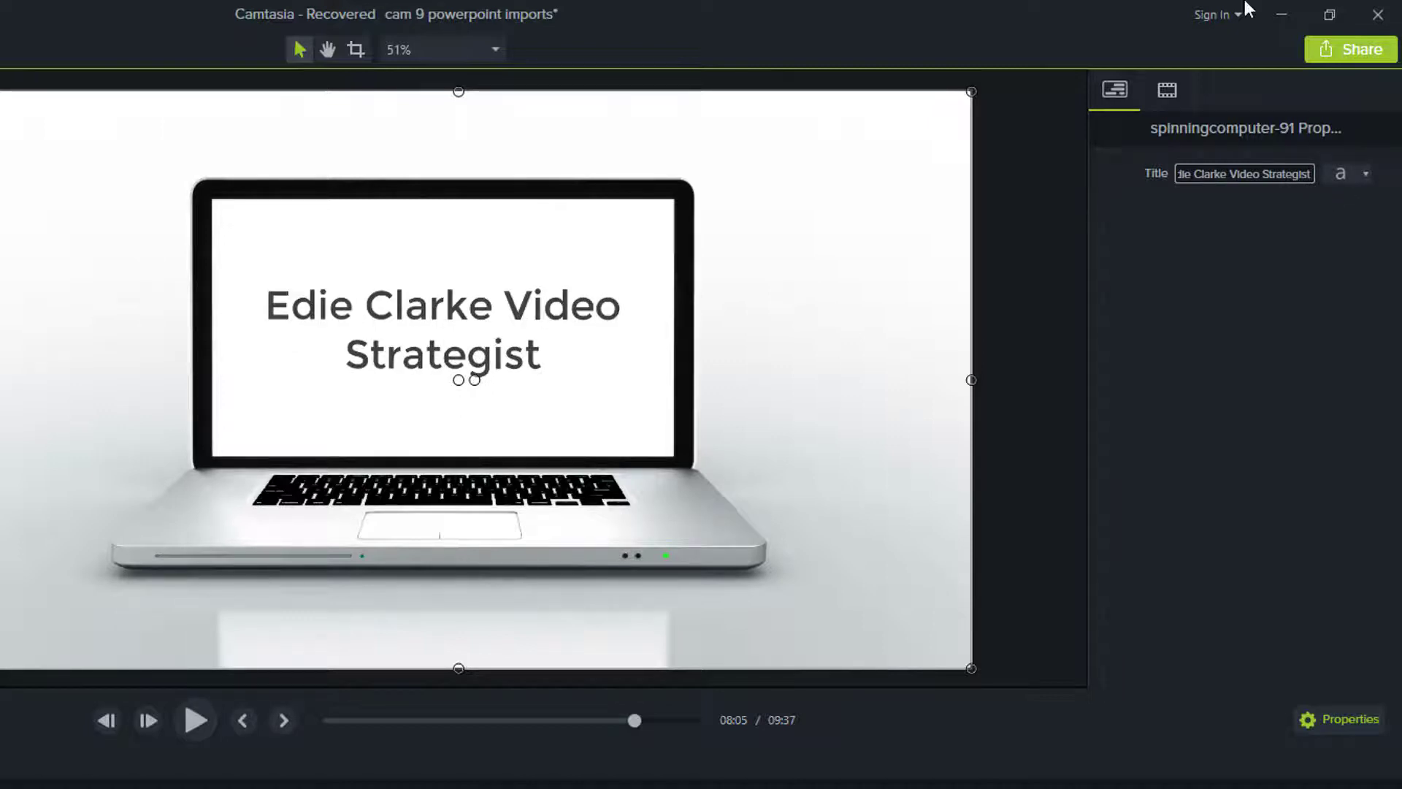
Step: Set the title font to the Playlist script font
left_click(1365, 177)
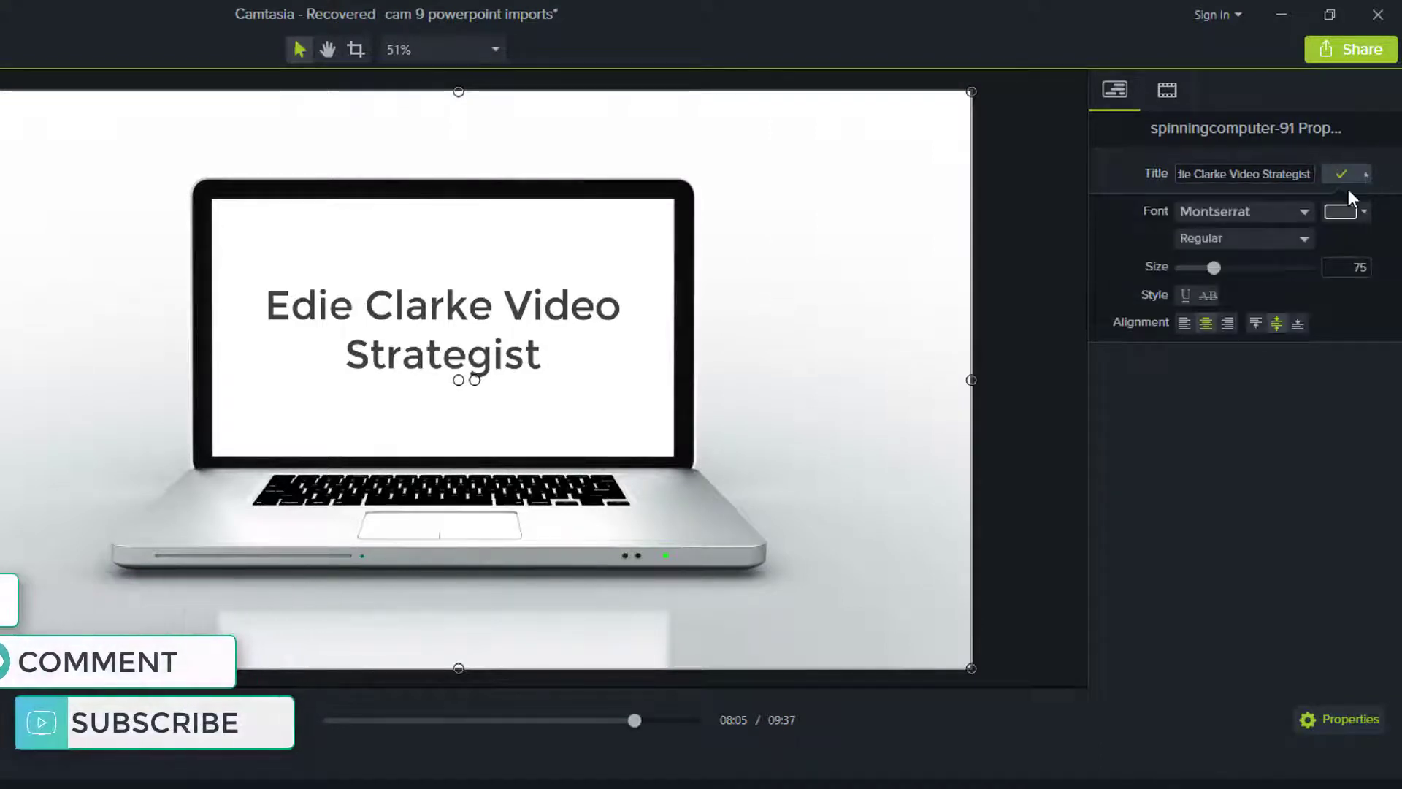
left_click(1304, 211)
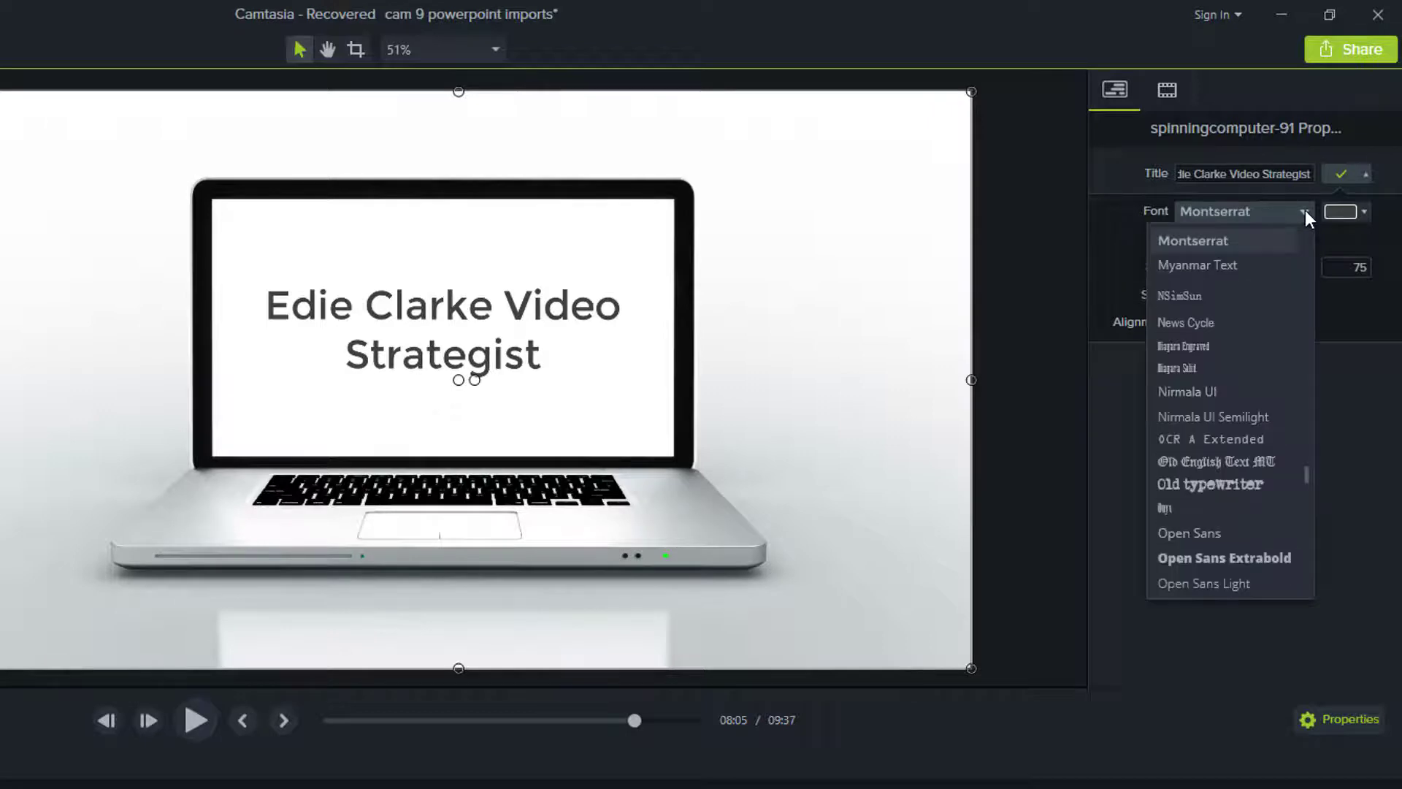
scroll(1244, 385, "down", 5)
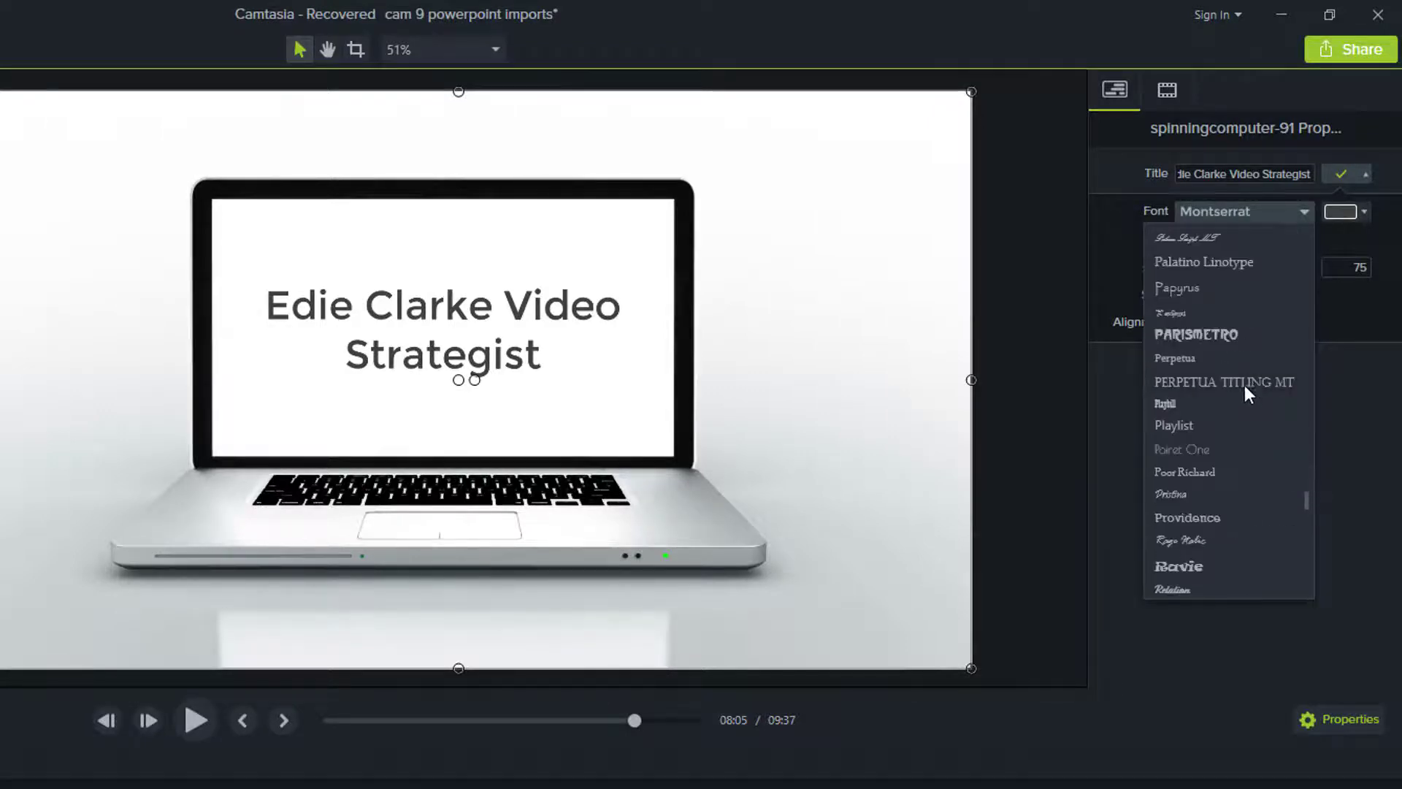
left_click(1191, 429)
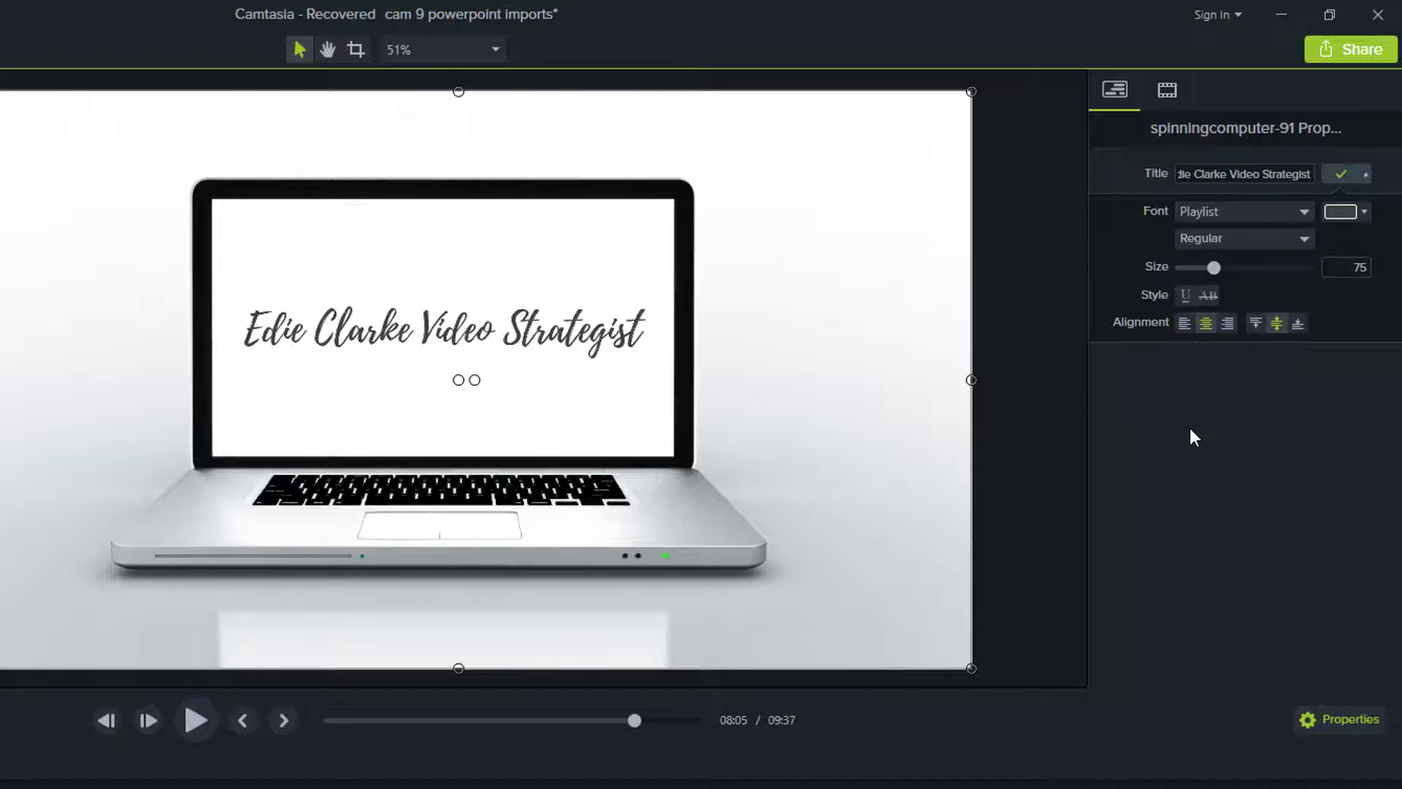
Step: Colour the title yellow-green with hex #A2D000
left_click(1346, 212)
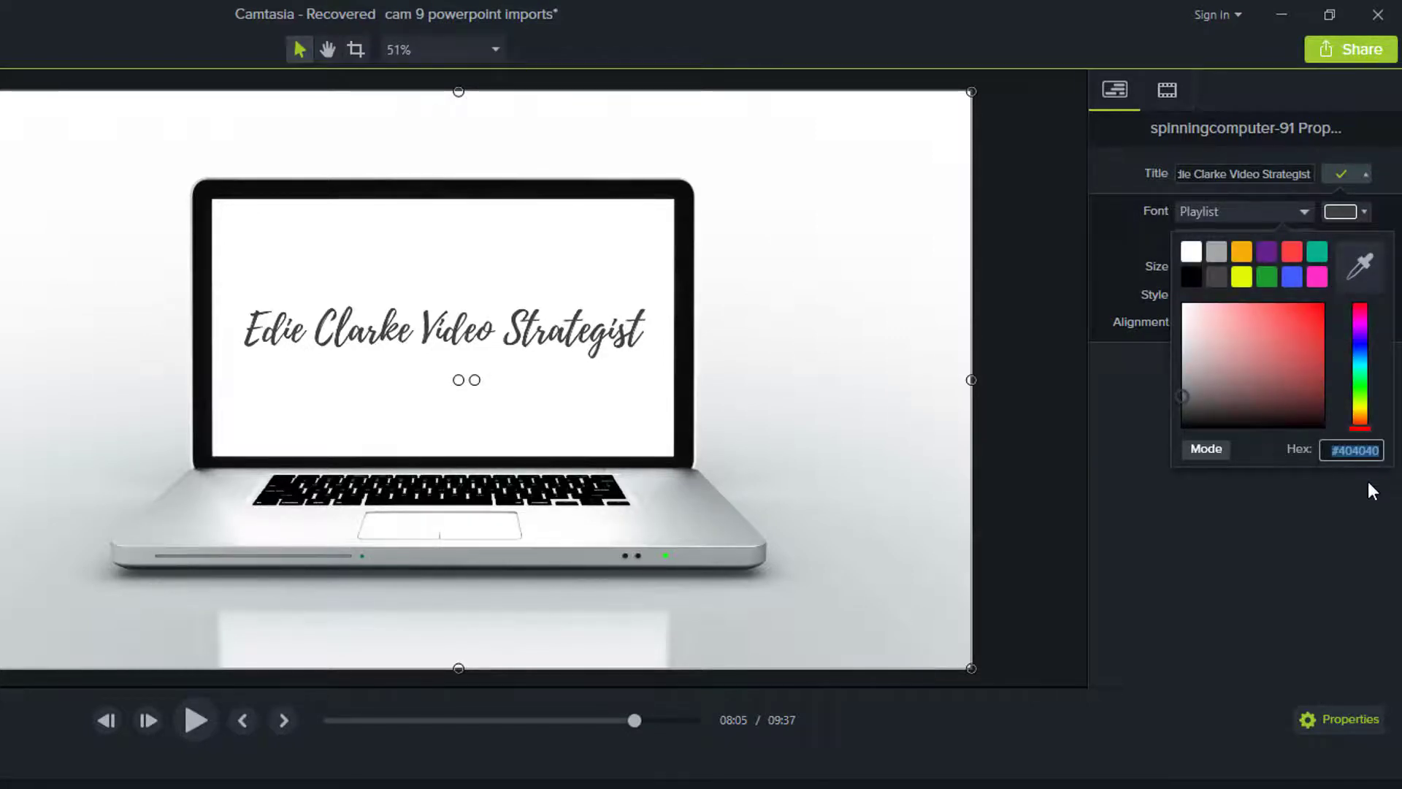
type("a2d")
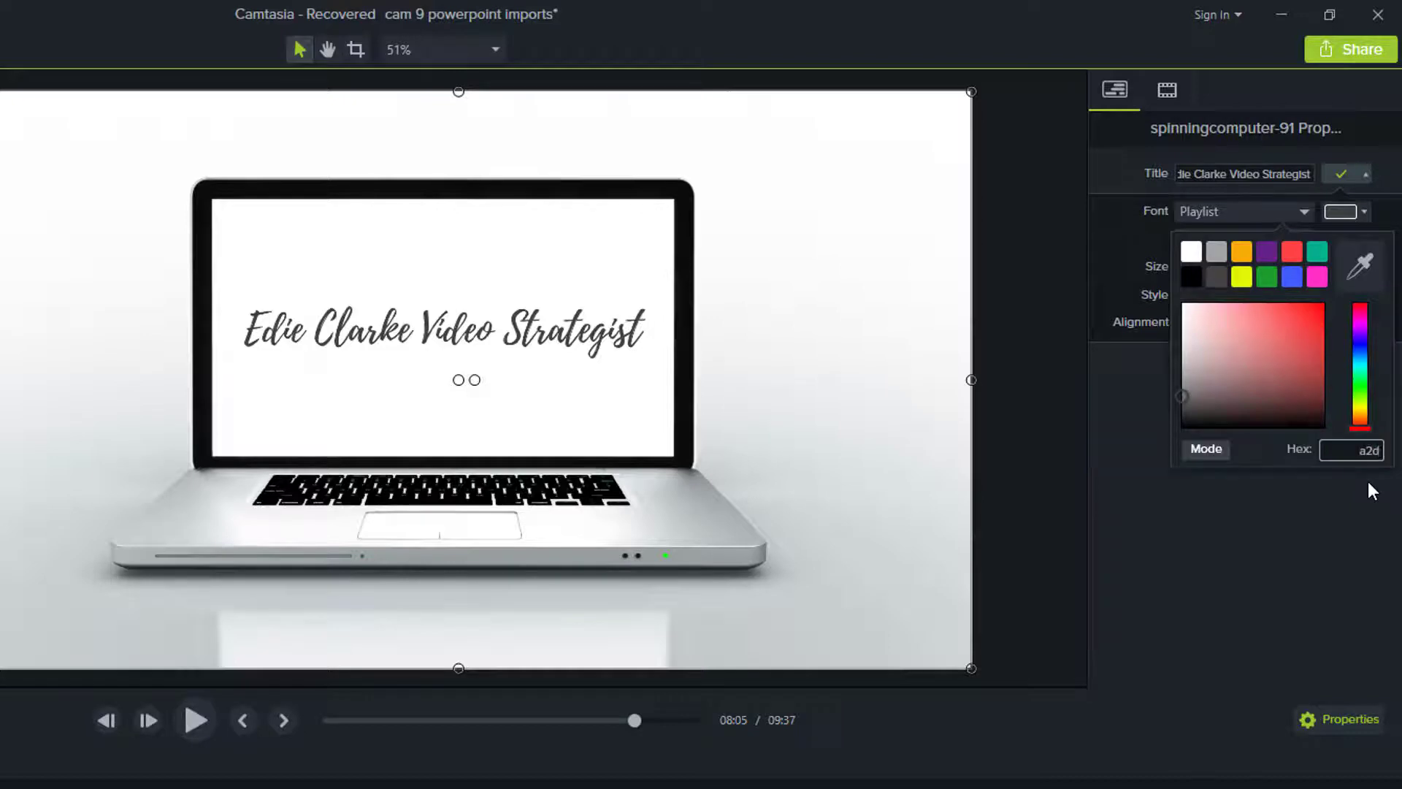
type("000")
key("Return")
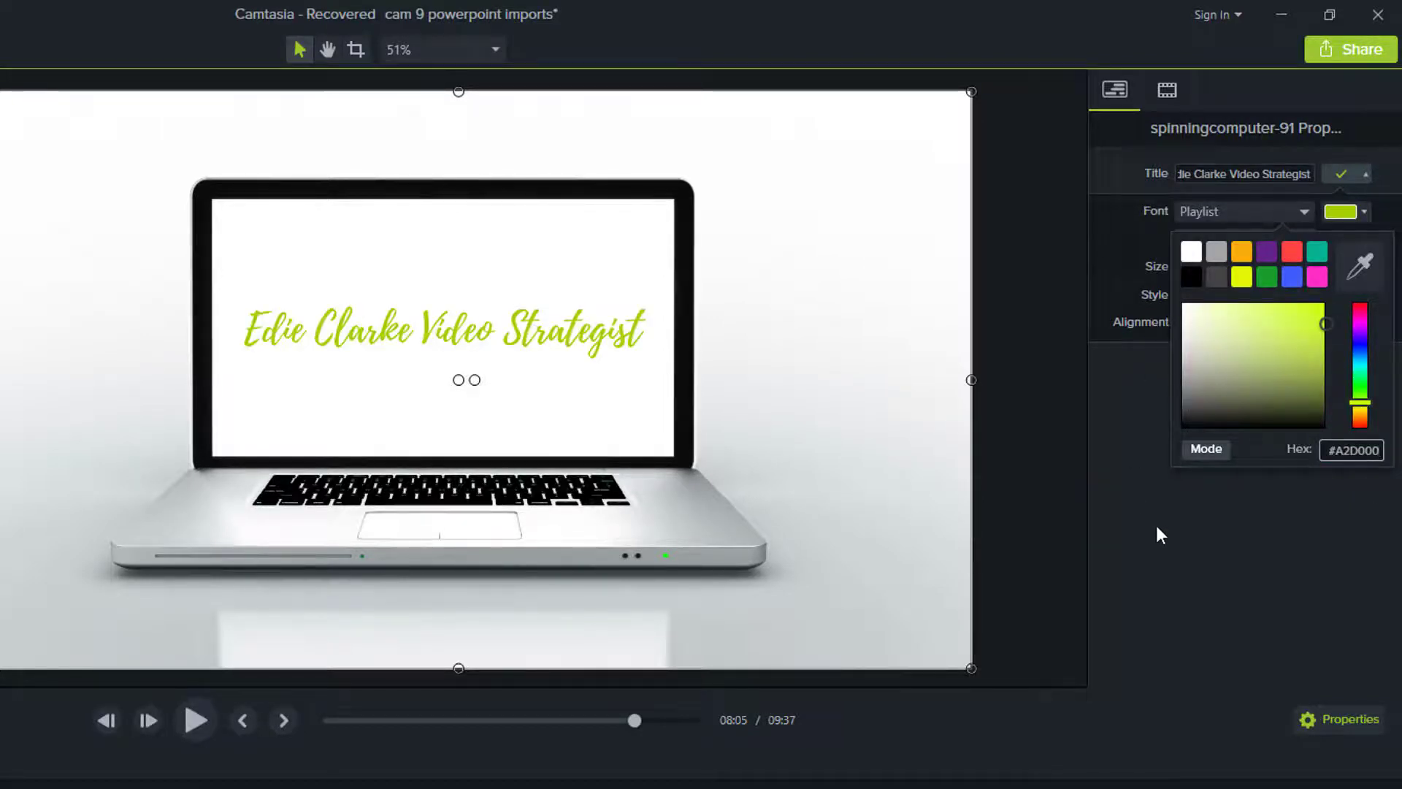
left_click(1202, 552)
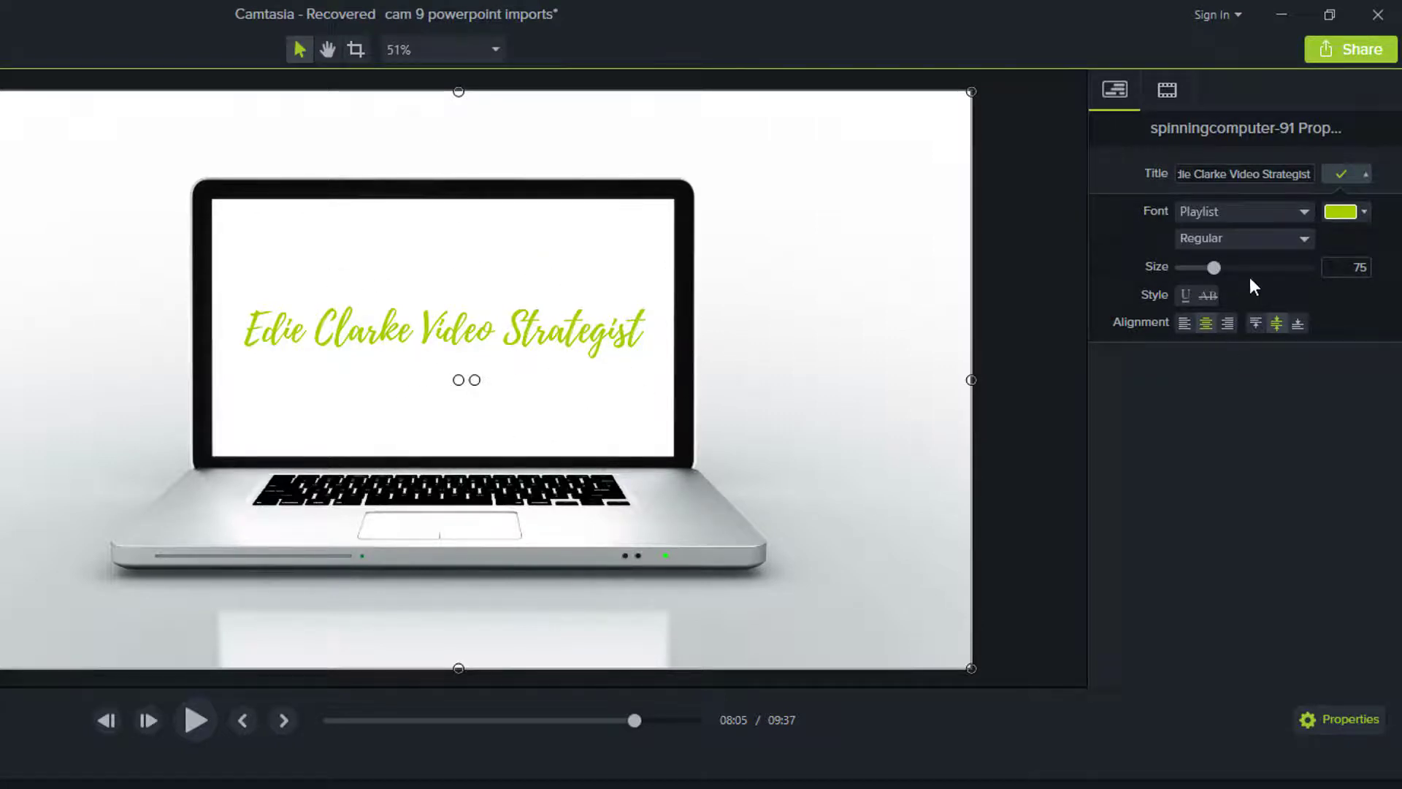
Step: Increase the title's Size until it wraps onto two lines, keeping the clip at 100% scale
left_click_drag(1216, 267, 1259, 267)
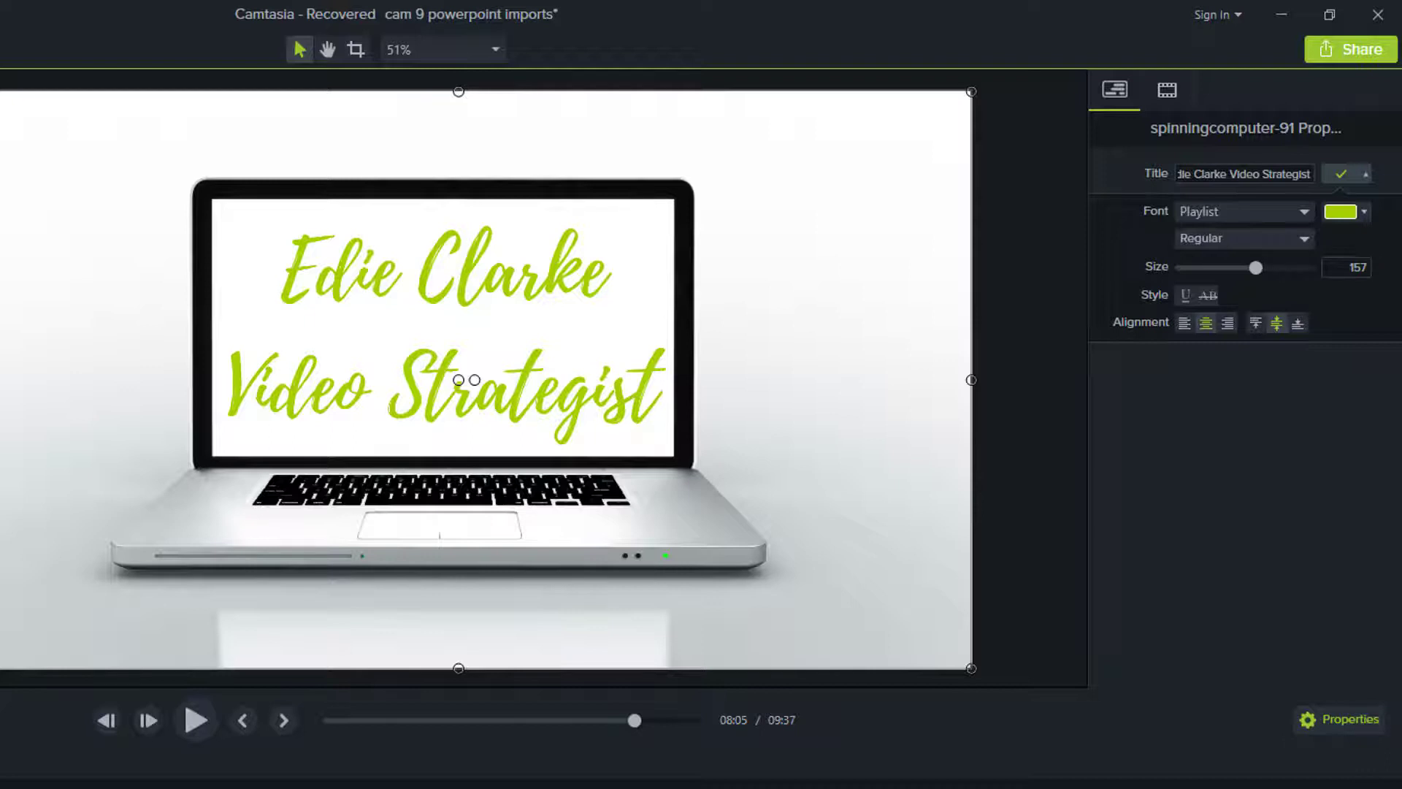
left_click(1165, 94)
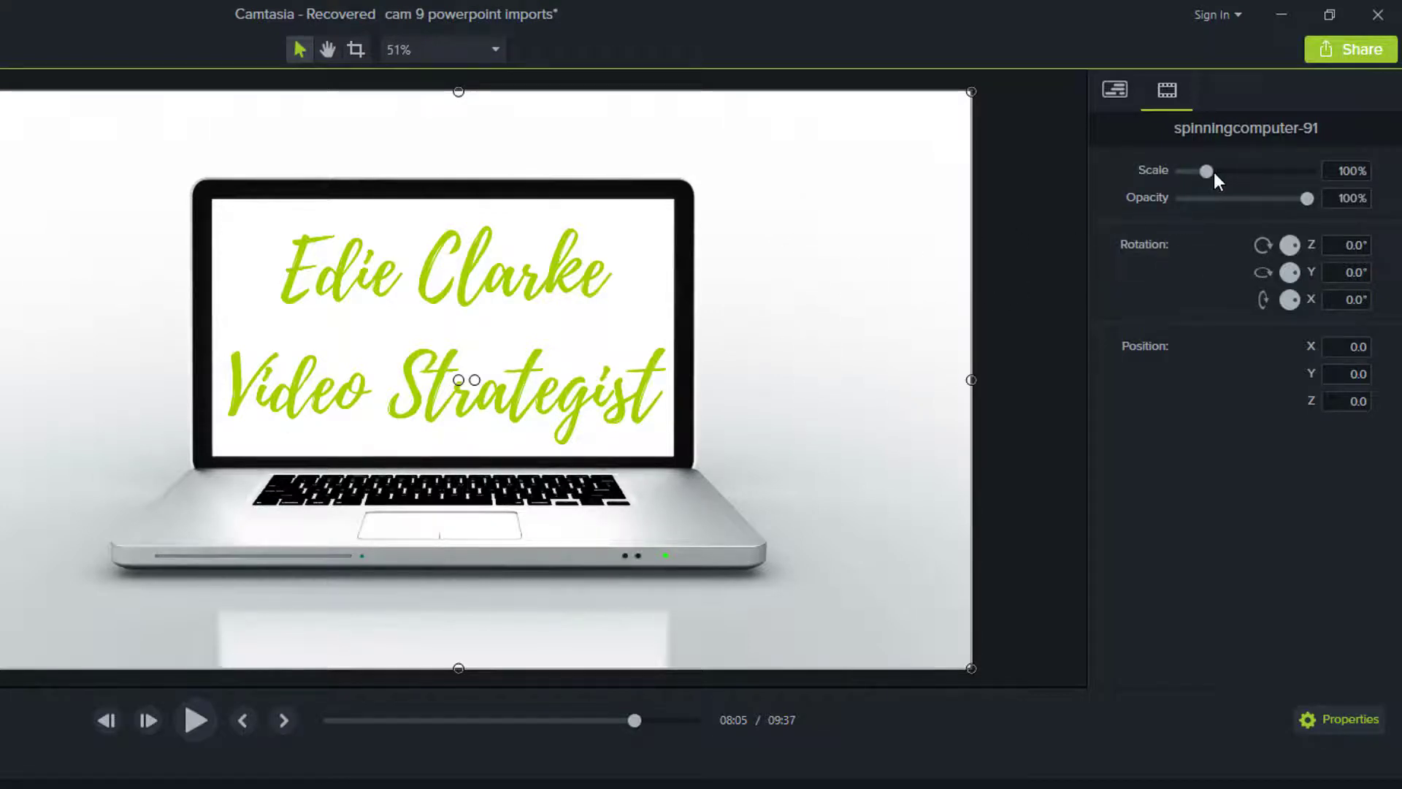
mouse_move(1207, 172)
left_mouse_down()
mouse_move(1226, 172)
mouse_move(1209, 169)
left_mouse_up()
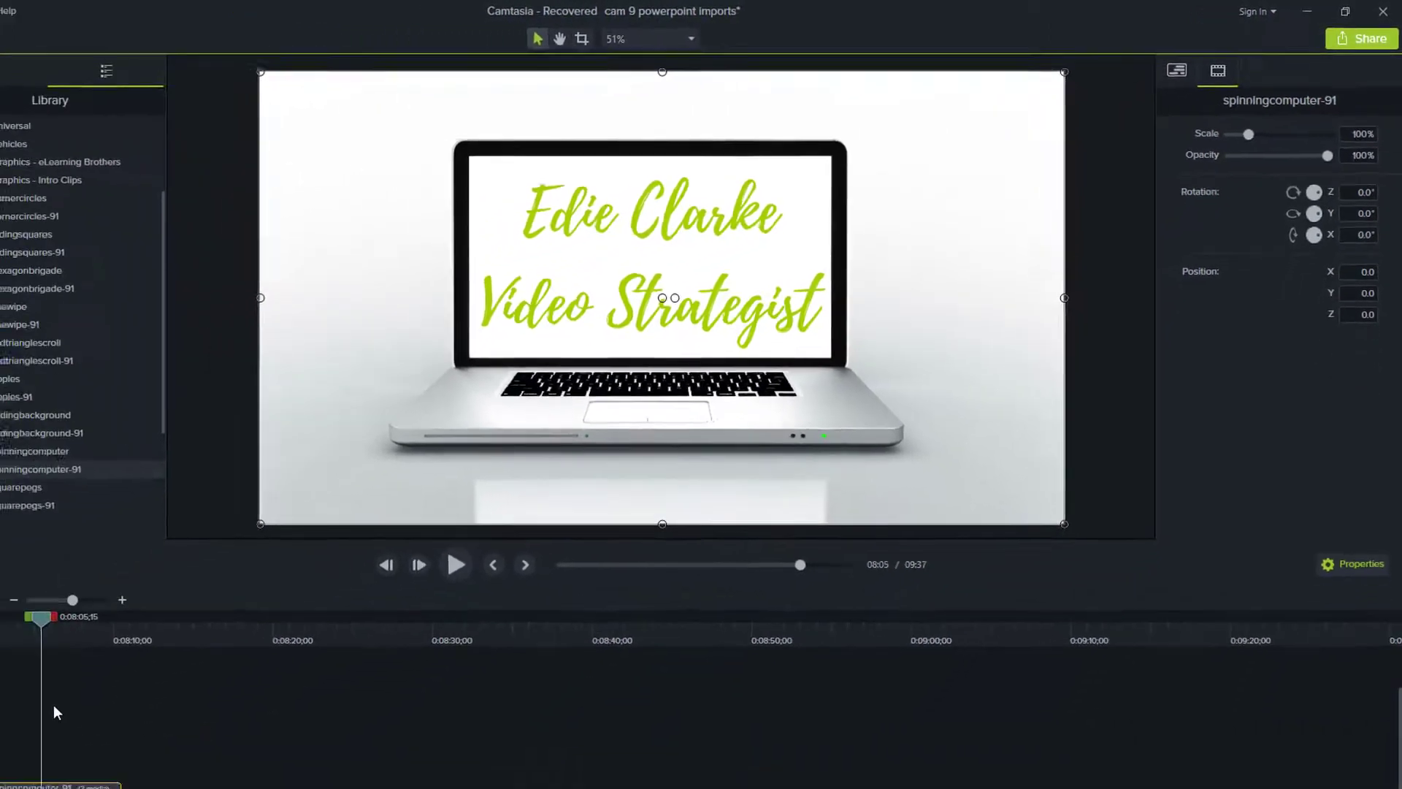
Step: Expand the intro group, rewind a few seconds and play the title animation to 8:05
left_click(131, 699)
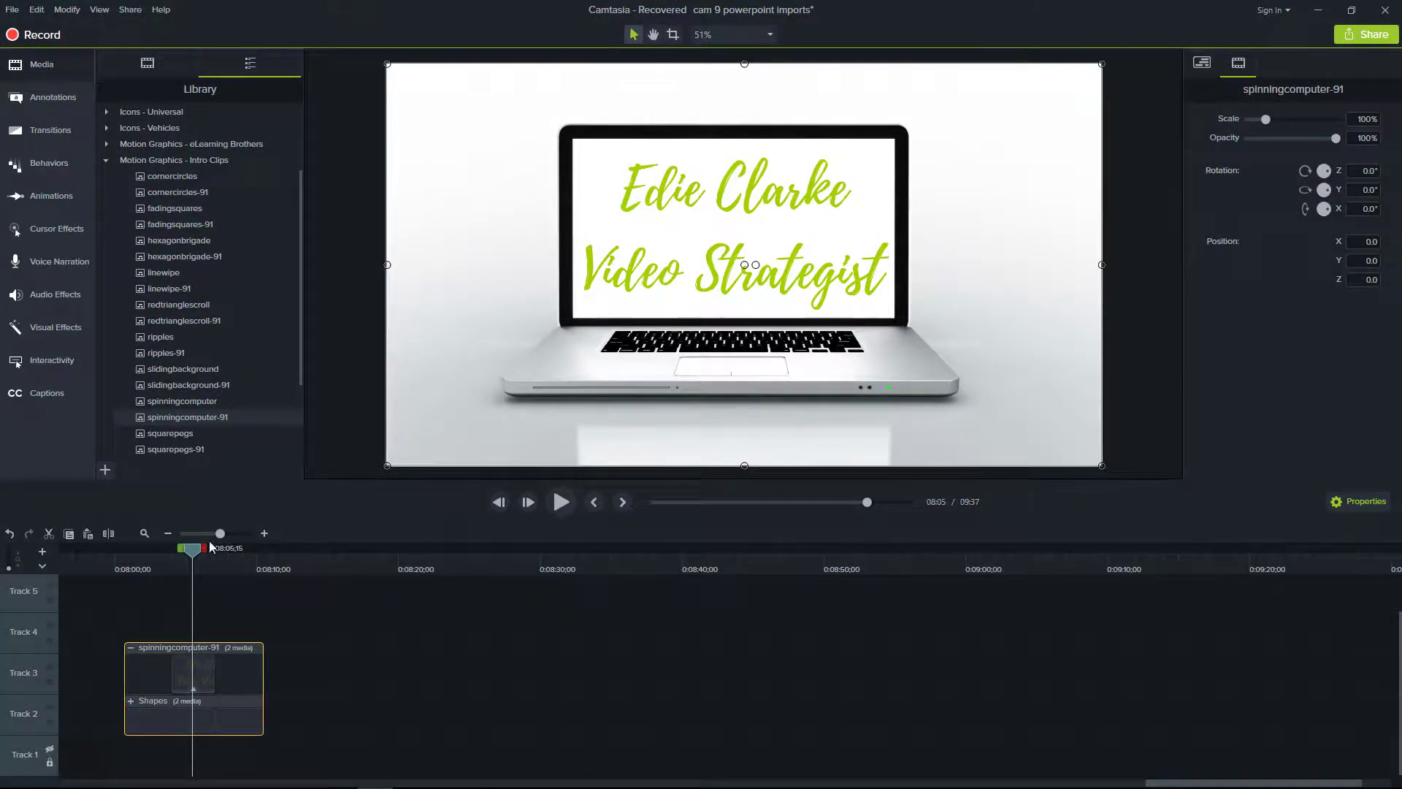
left_click_drag(210, 546, 171, 555)
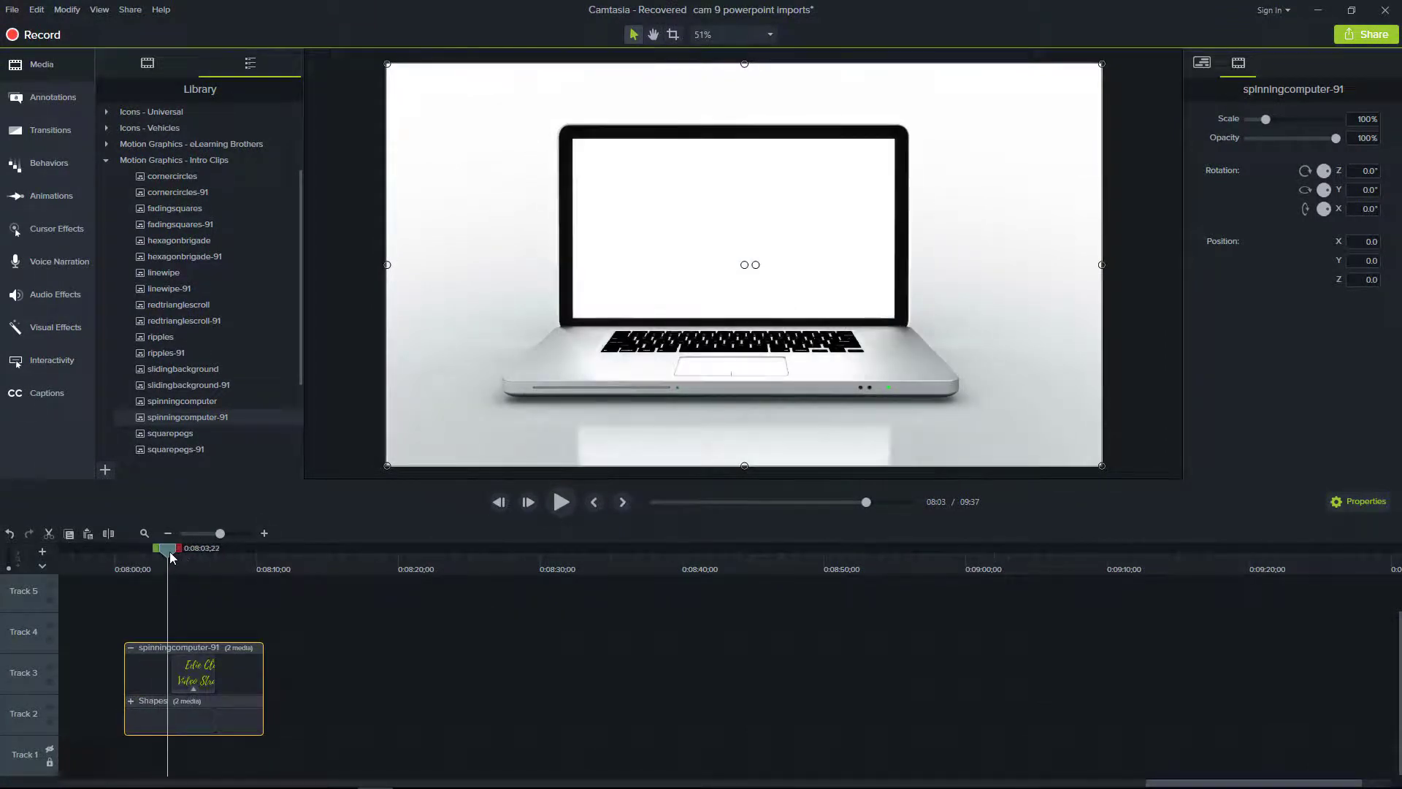
left_click(558, 503)
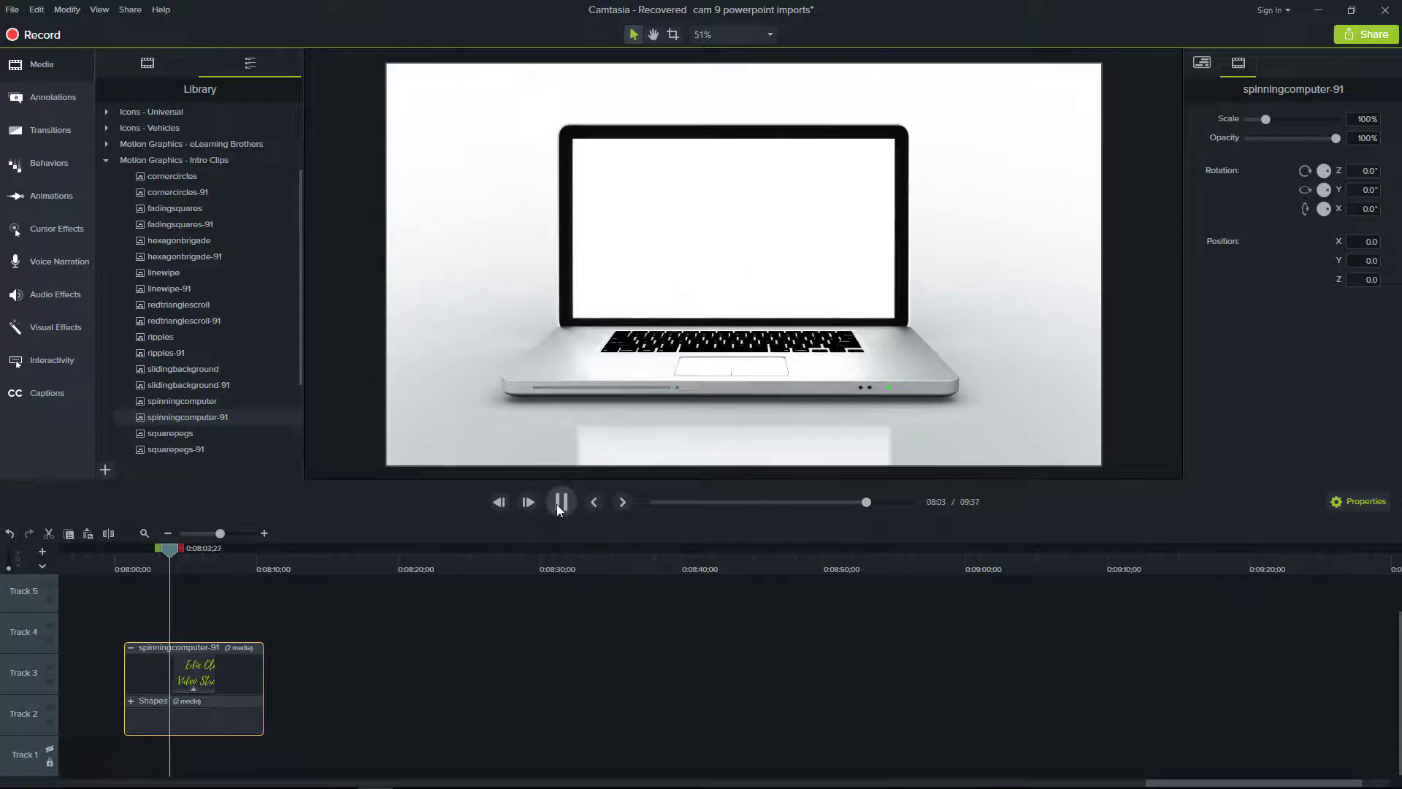
left_click(558, 503)
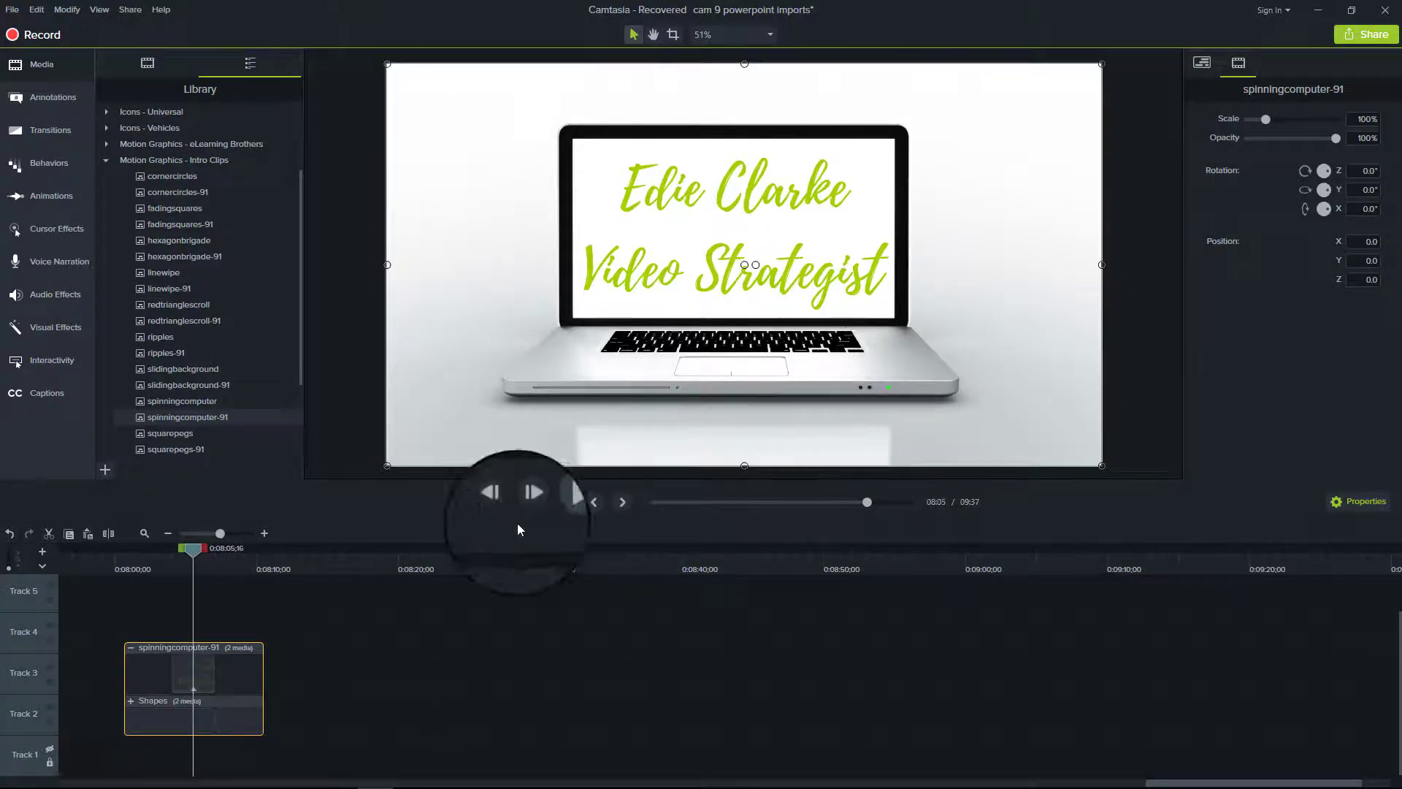
Step: Open the intro group and select the title Text clip to show its settings
double_click(175, 671)
left_click(195, 677)
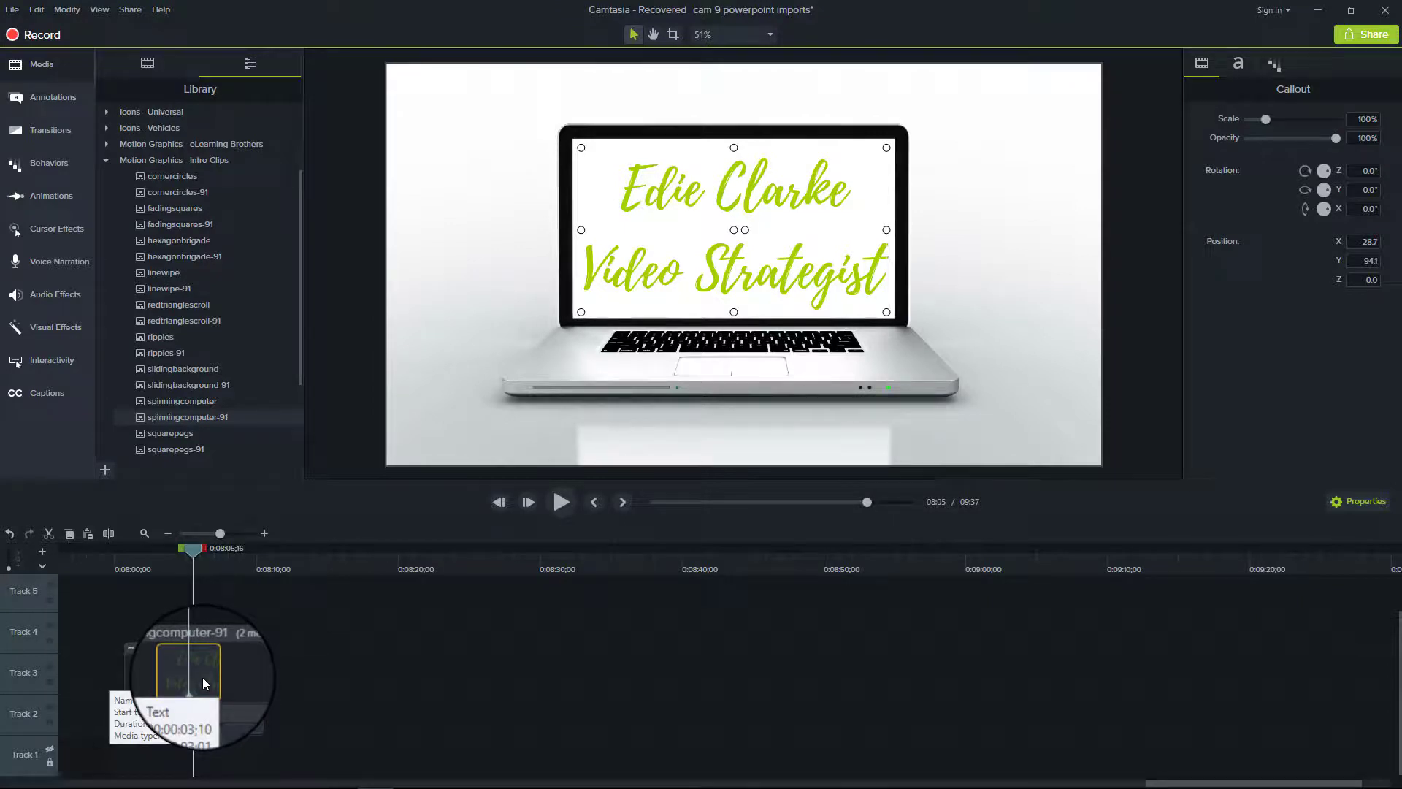
left_click(1235, 67)
Step: Review the title's Scale behavior: Grow entrance, left to right, Spring movement, no During effect
left_click(1273, 67)
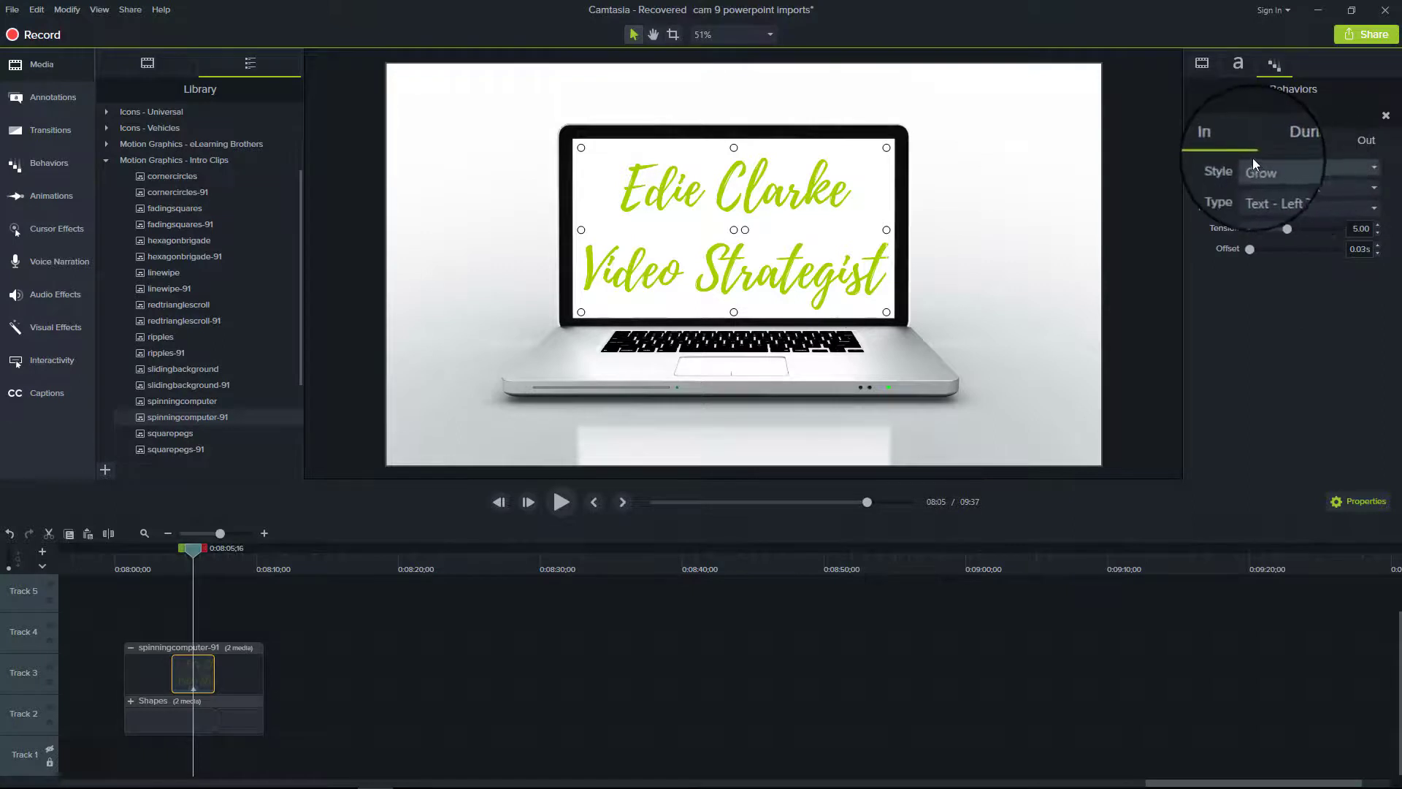
left_click(1293, 142)
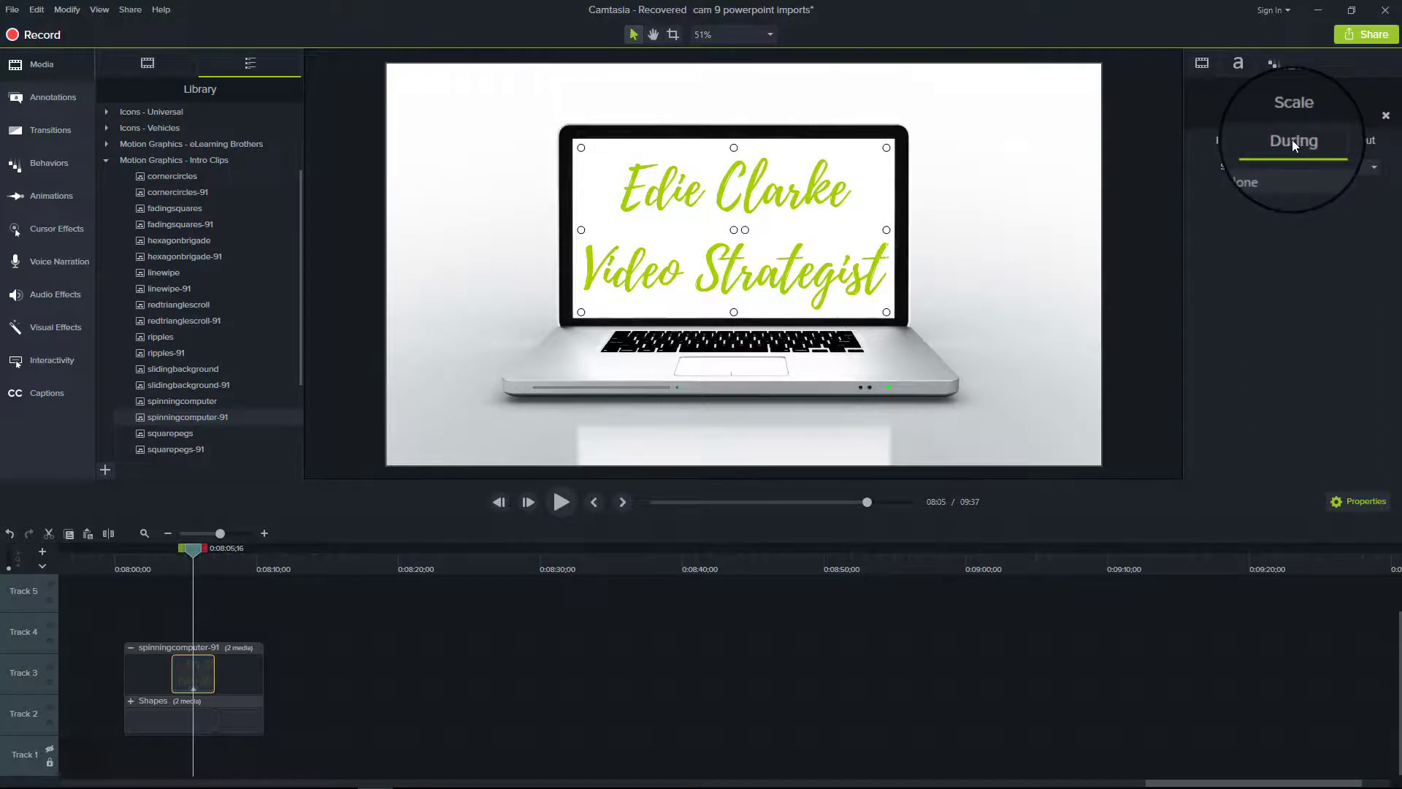
left_click(1366, 142)
left_click(1225, 146)
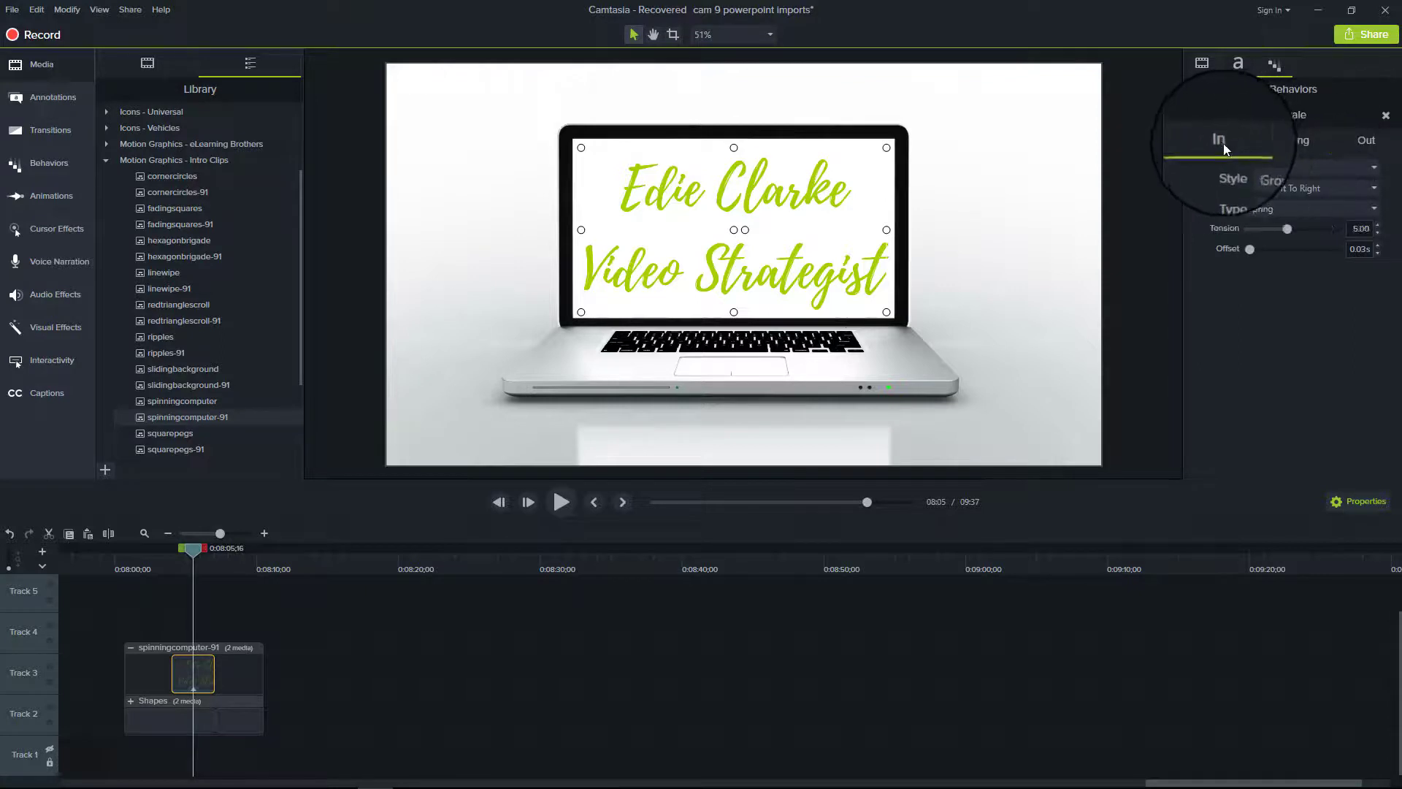